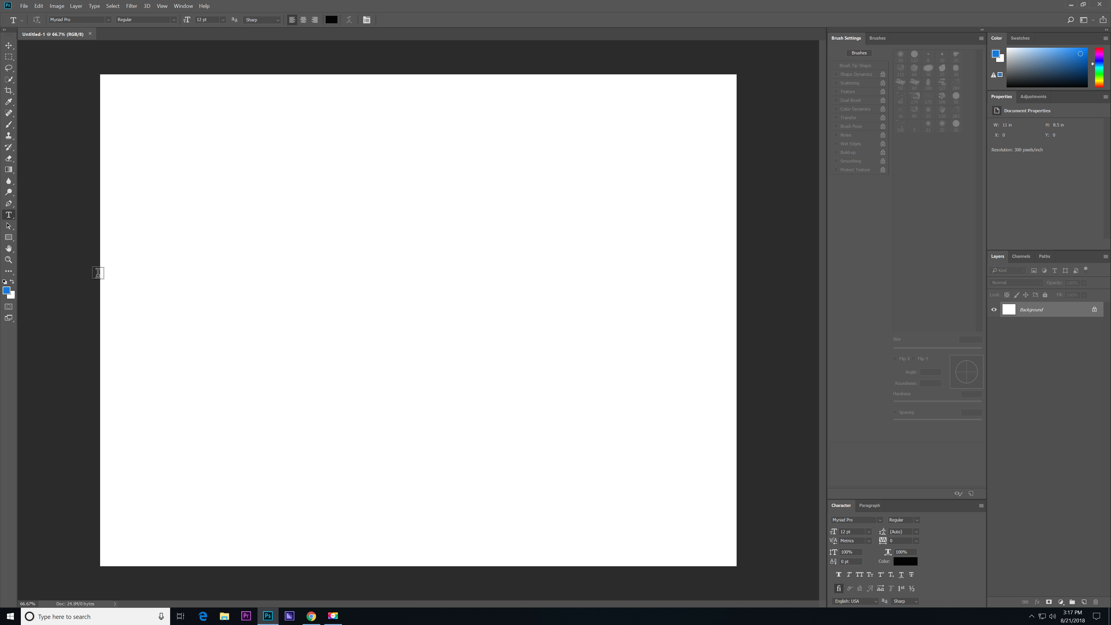
# Draw a blue rectangle about 539 × 1047 px, duplicate it, and place the copy flush against the original's right edge.
pyautogui.click(8, 237)
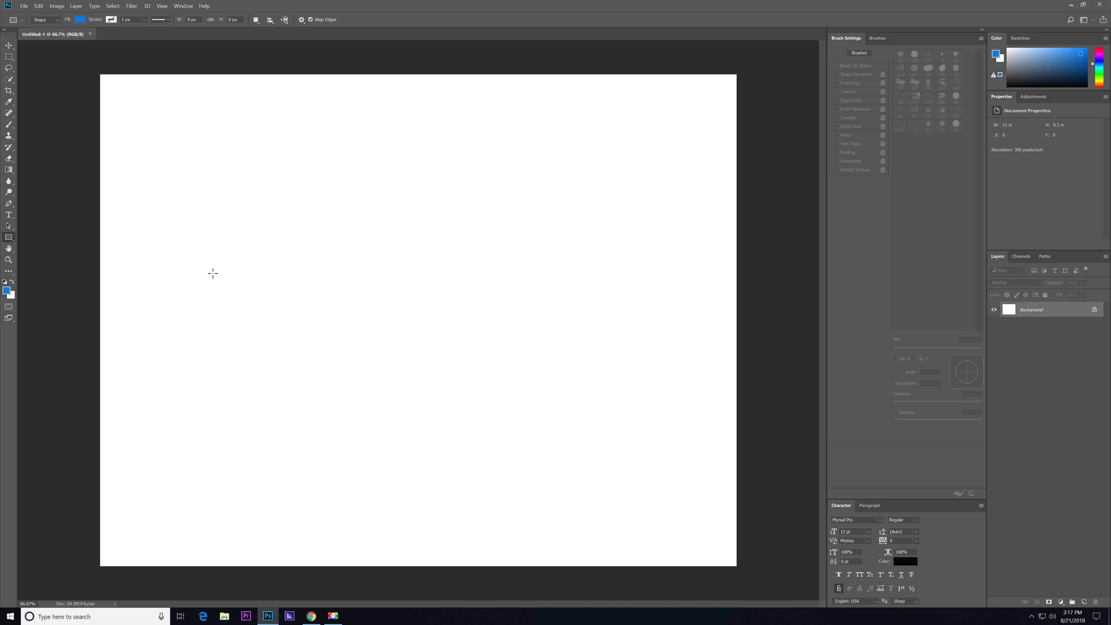
pyautogui.moveTo(191, 165); pyautogui.dragTo(295, 367)
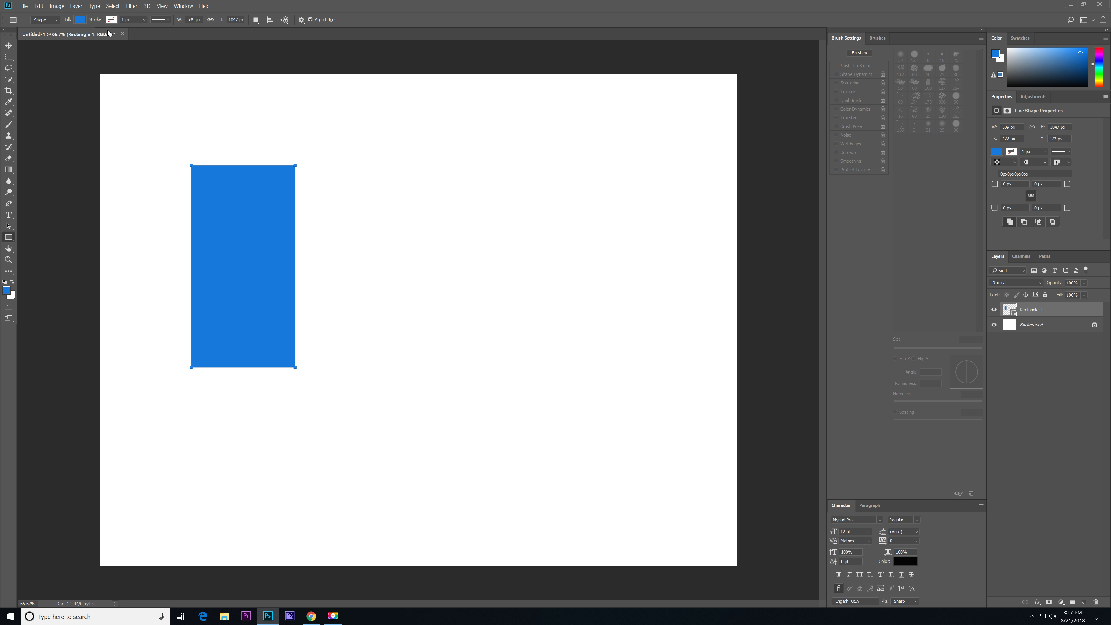
pyautogui.hotkey('ctrl', 'j')
pyautogui.press('v')
pyautogui.moveTo(271, 193); pyautogui.dragTo(321, 188)
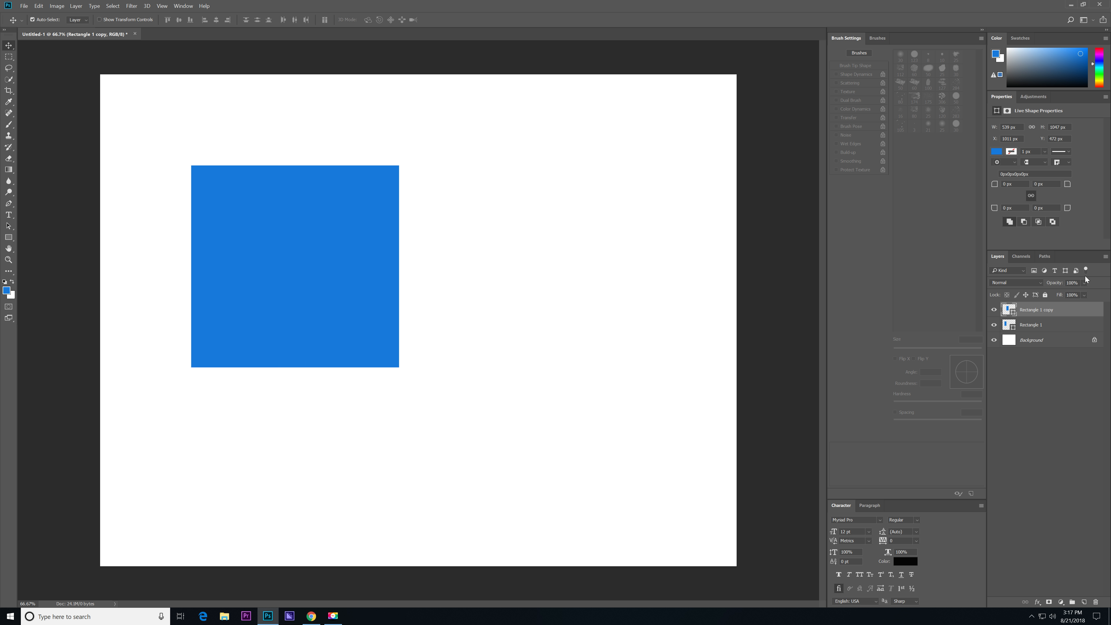
# Lower the layer opacity of Rectangle 1 copy to 23% and of Rectangle 1 to 40%.
pyautogui.click(1085, 282)
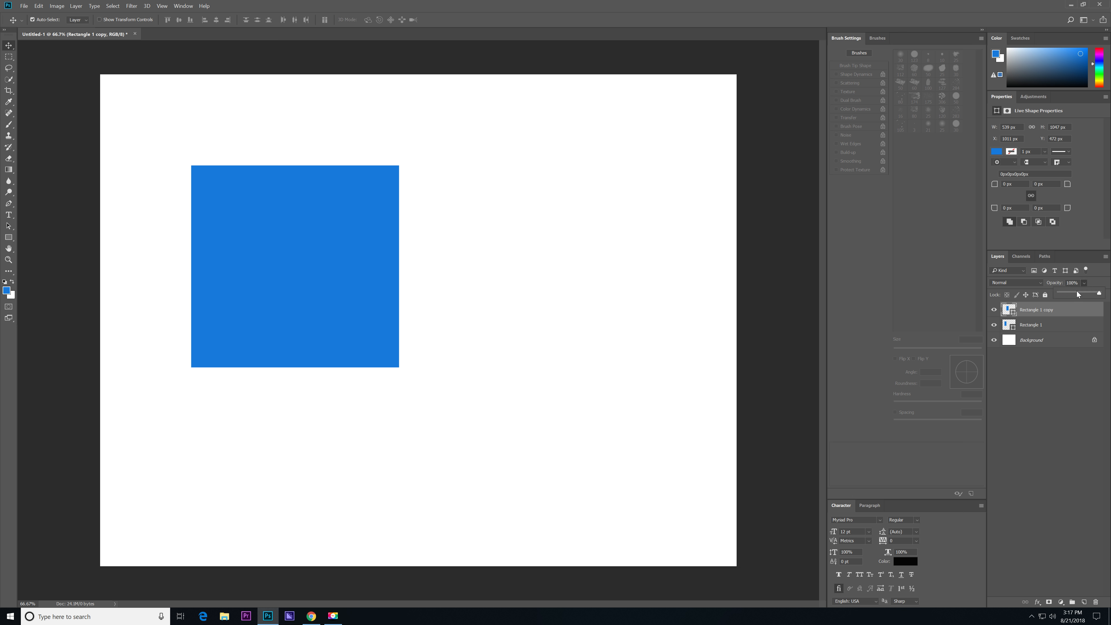
pyautogui.click(1048, 322)
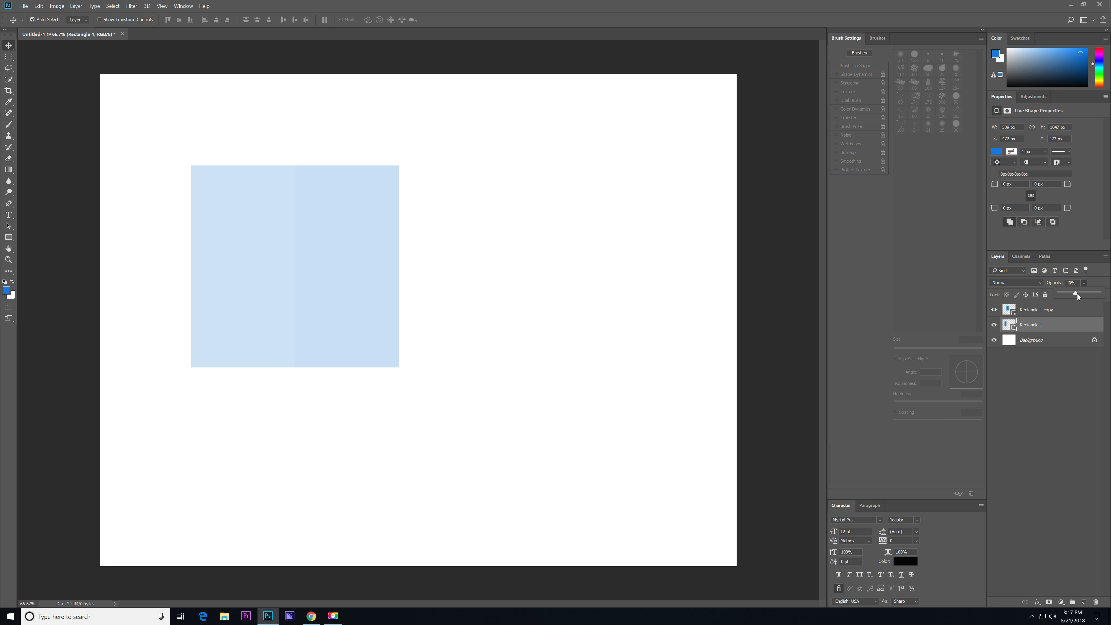
pyautogui.click(1048, 323)
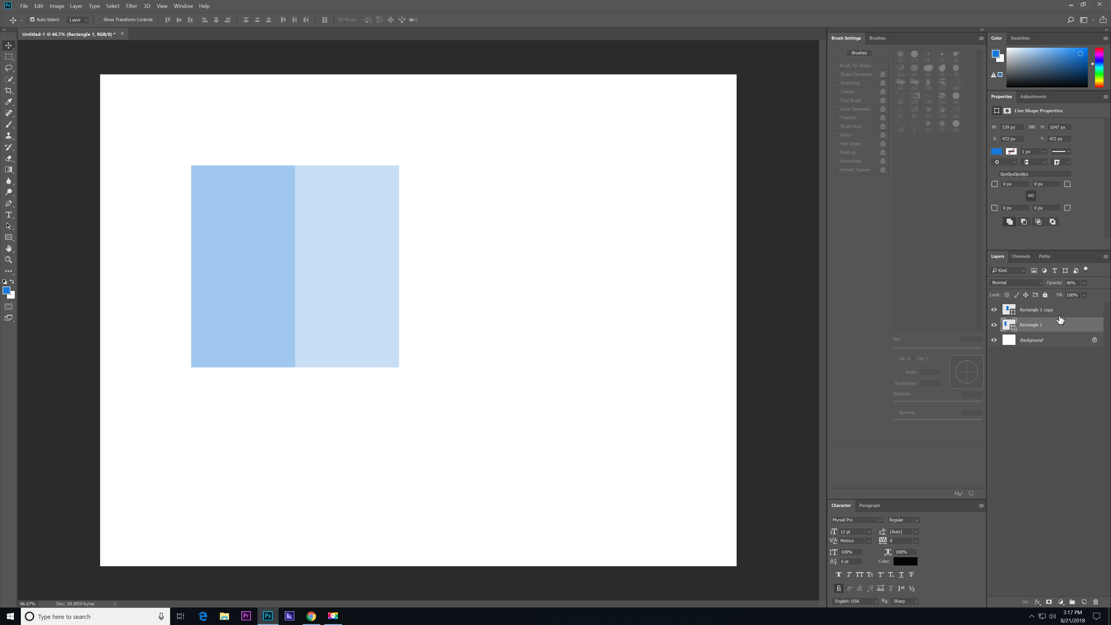
# Duplicate Rectangle 1 and place the copy flush against the right edge of the lighter rectangle as a third panel.
pyautogui.hotkey('ctrl', 'j')
pyautogui.moveTo(277, 305); pyautogui.dragTo(487, 303)
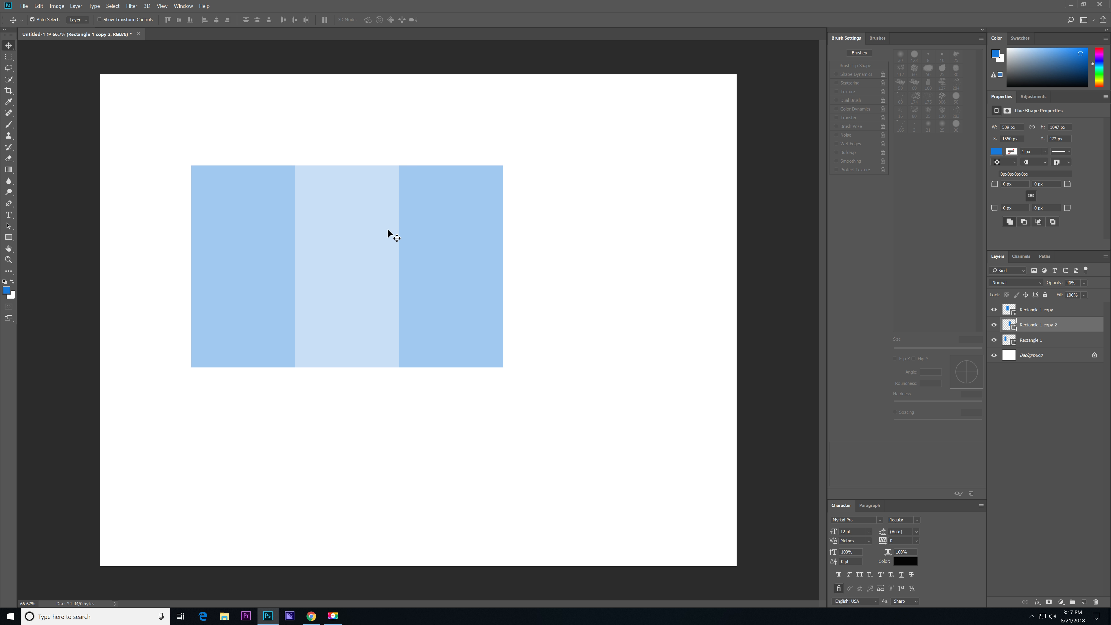
# Put the three rectangle layers into one layer group.
pyautogui.click(1056, 341)
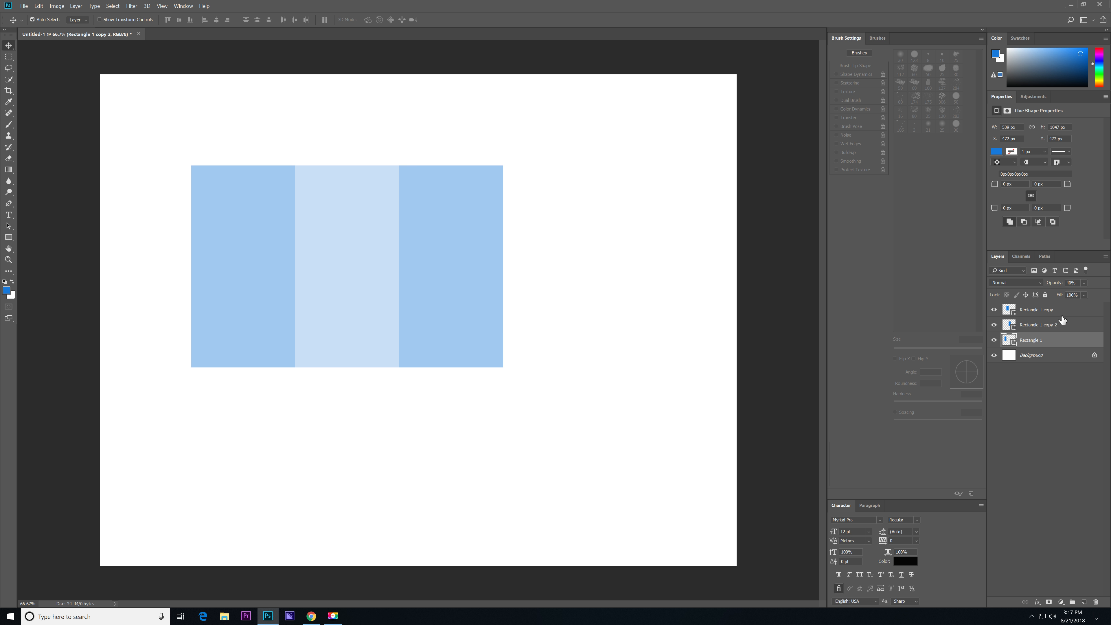
pyautogui.keyDown('shift'); pyautogui.click(1063, 311); pyautogui.keyUp('shift')
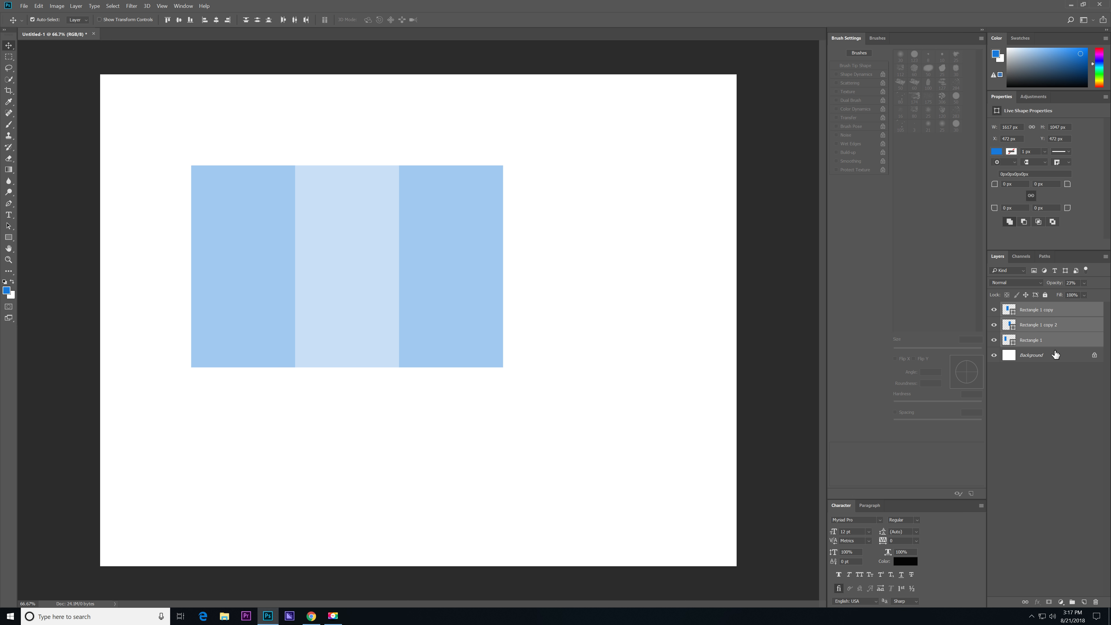
pyautogui.click(1072, 601)
# Move the panel group into the canvas's upper-left corner and scale it to fill the whole canvas.
pyautogui.hotkey('ctrl', 't')
pyautogui.moveTo(418, 288); pyautogui.dragTo(330, 199)
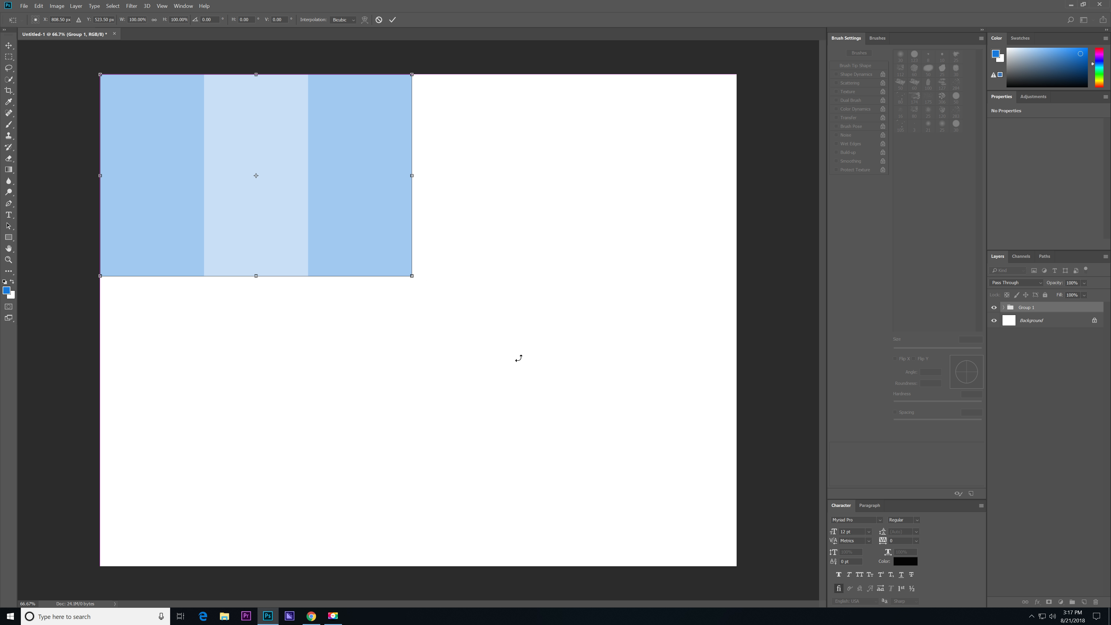
pyautogui.moveTo(413, 277); pyautogui.dragTo(746, 579)
pyautogui.press('Return')
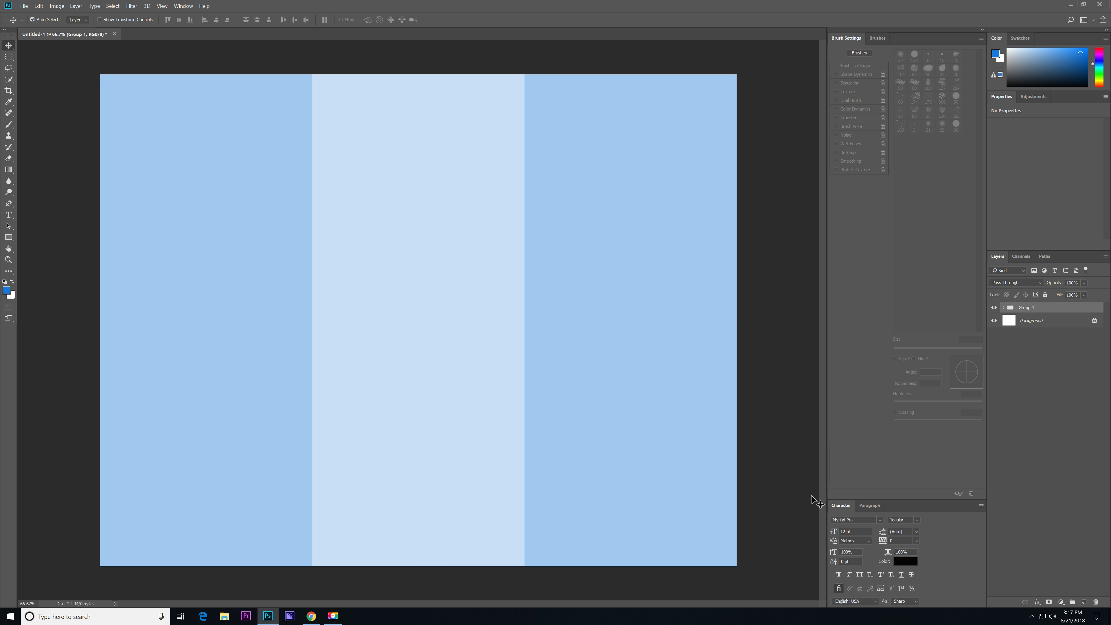
pyautogui.click(994, 308)
pyautogui.click(994, 308)
pyautogui.click(10, 204)
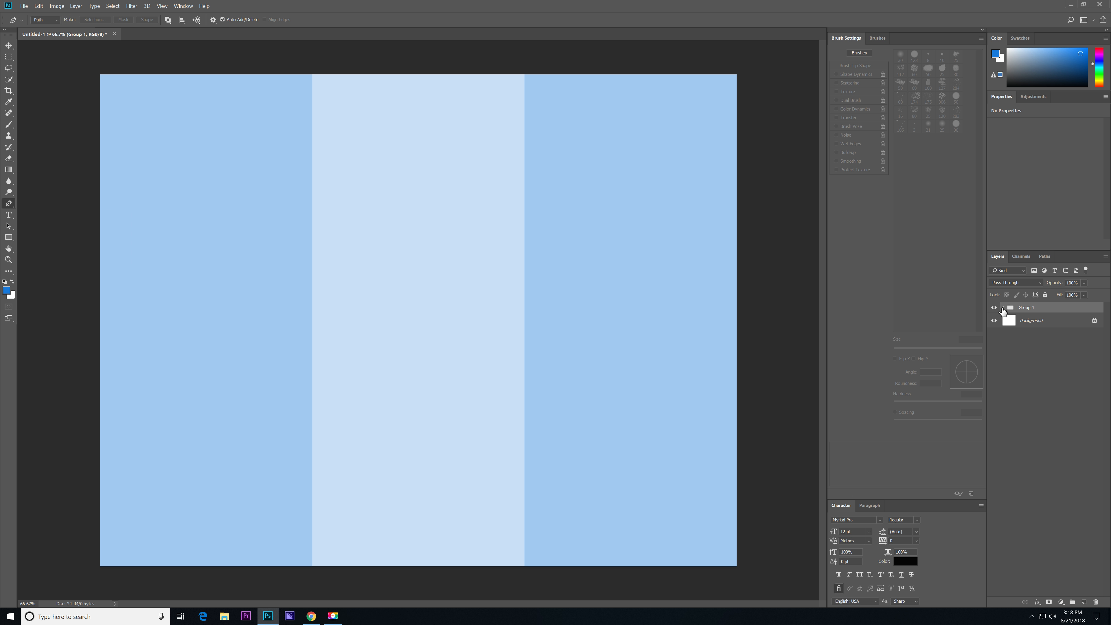
# Hide Group 1 and draw a rectangle about 3450 × 2695 px above the Background layer, covering the entire canvas.
pyautogui.hotkey('ctrl', ',')
pyautogui.click(1036, 321)
pyautogui.click(8, 237)
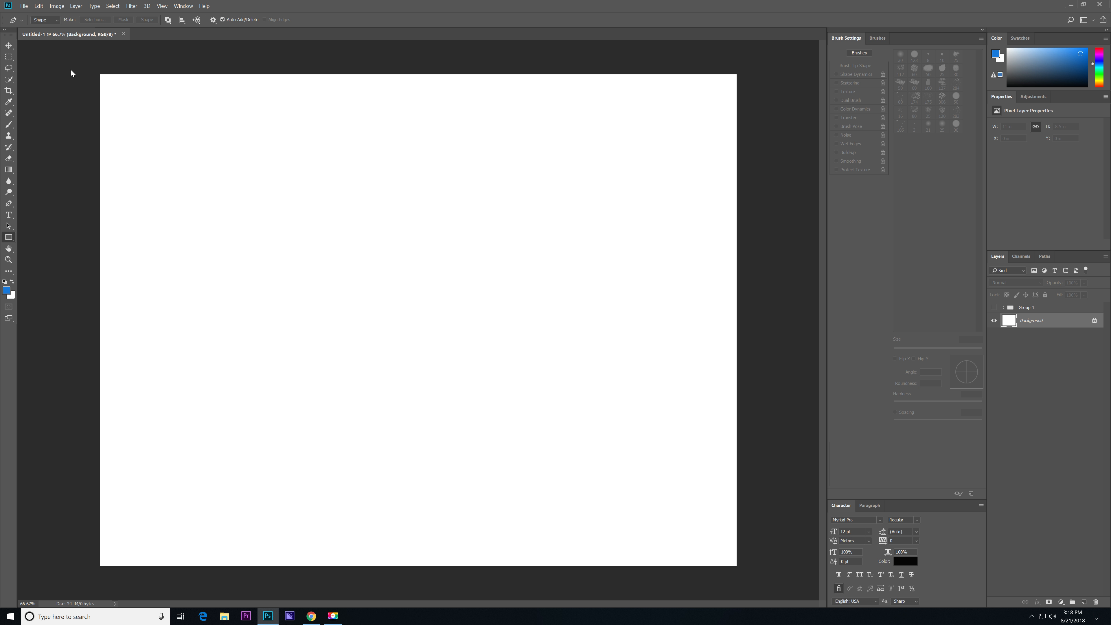
pyautogui.moveTo(79, 57)
pyautogui.mouseDown()
pyautogui.moveTo(619, 489)
pyautogui.moveTo(740, 540)
pyautogui.moveTo(737, 570)
pyautogui.mouseUp()
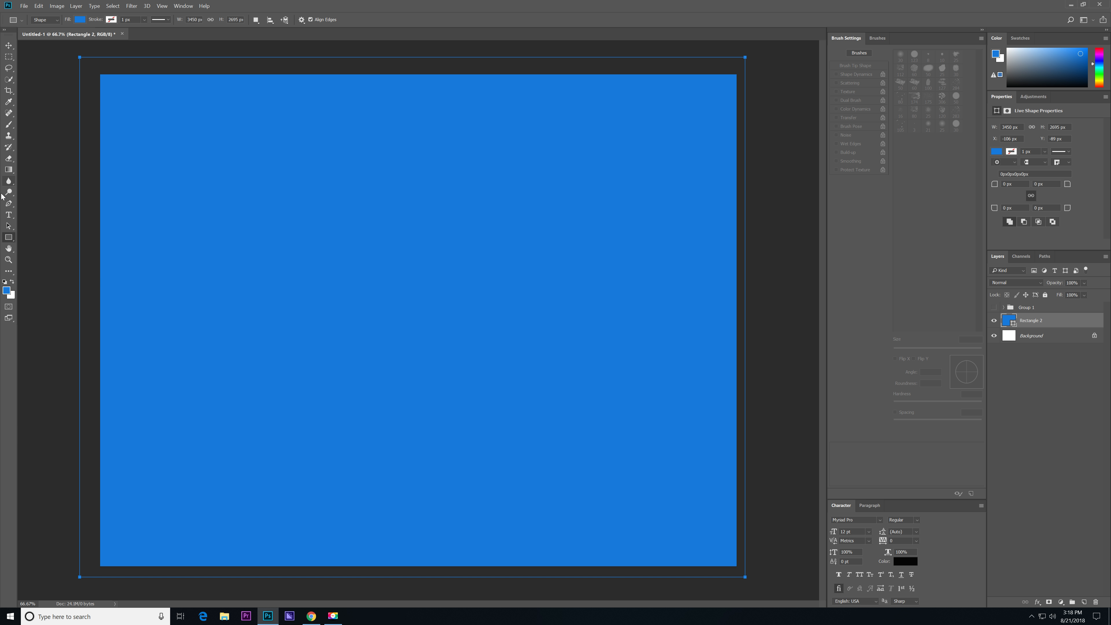
# Change the fill colour of the canvas-covering rectangle to a dark teal.
pyautogui.rightClick(10, 241)
pyautogui.click(52, 236)
pyautogui.doubleClick(1008, 323)
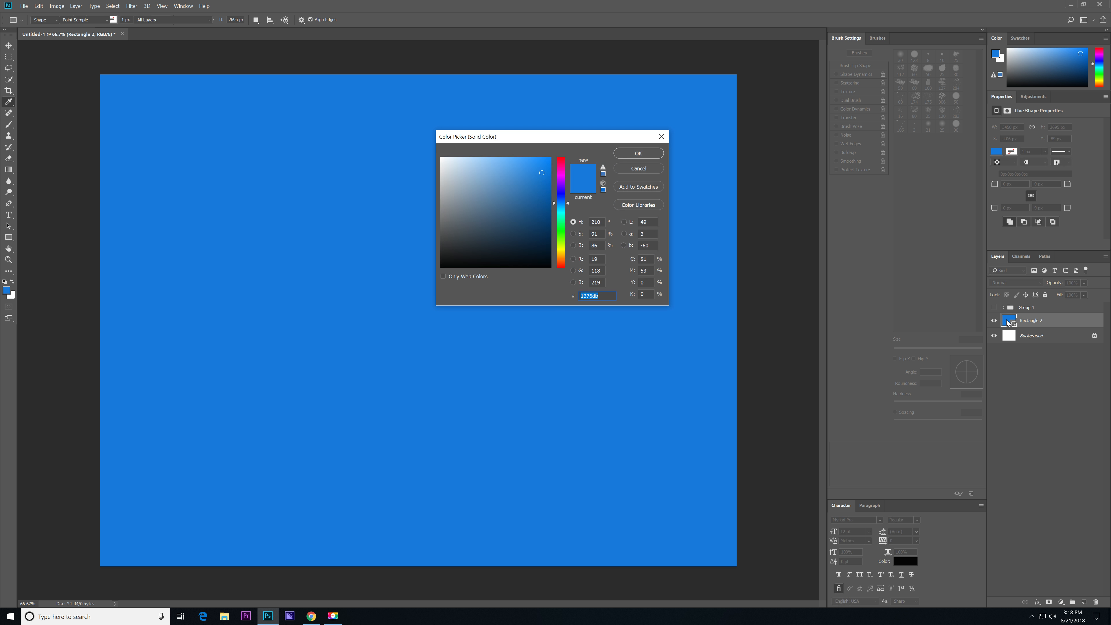
pyautogui.click(560, 209)
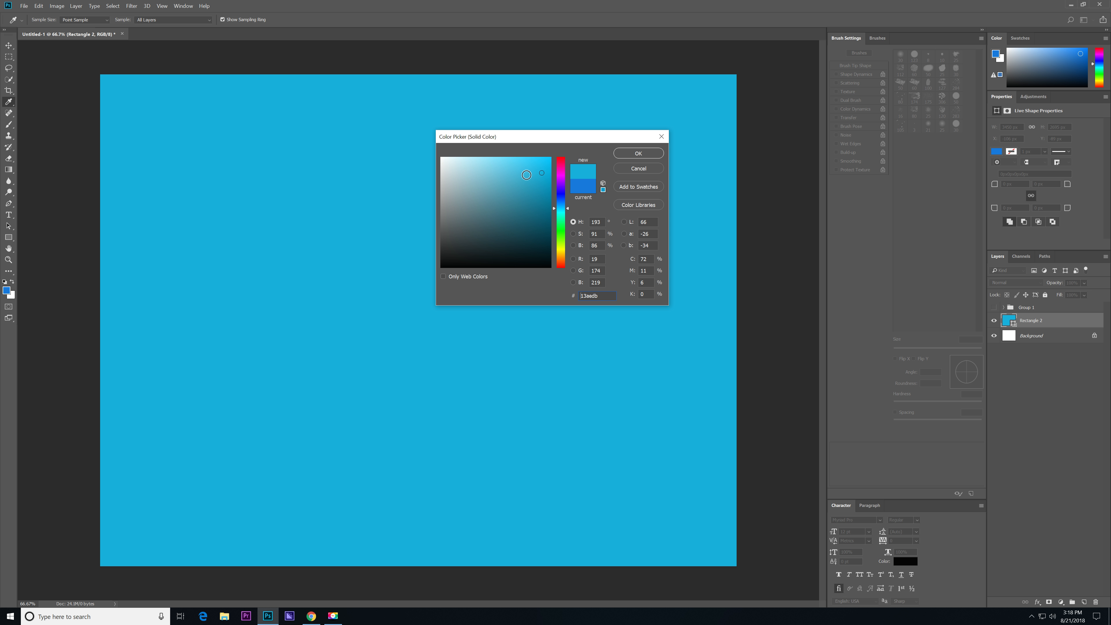
pyautogui.moveTo(536, 171); pyautogui.dragTo(535, 210)
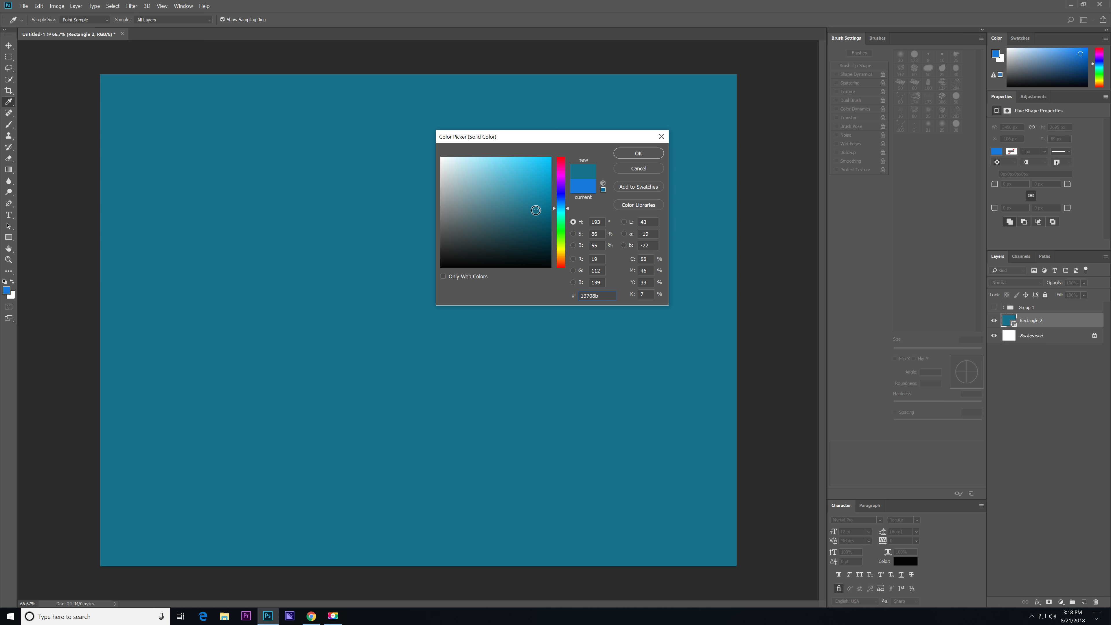
pyautogui.click(631, 154)
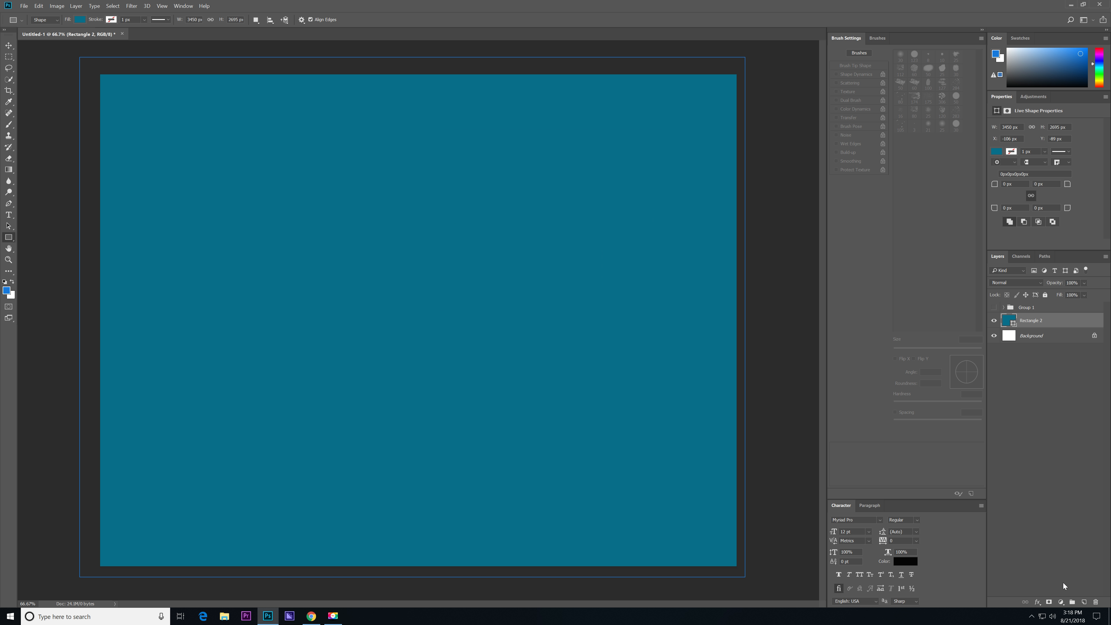
# Add a new layer above the teal rectangle and set the foreground colour to light cyan #65e6e8 for the Gradient tool.
pyautogui.click(1083, 603)
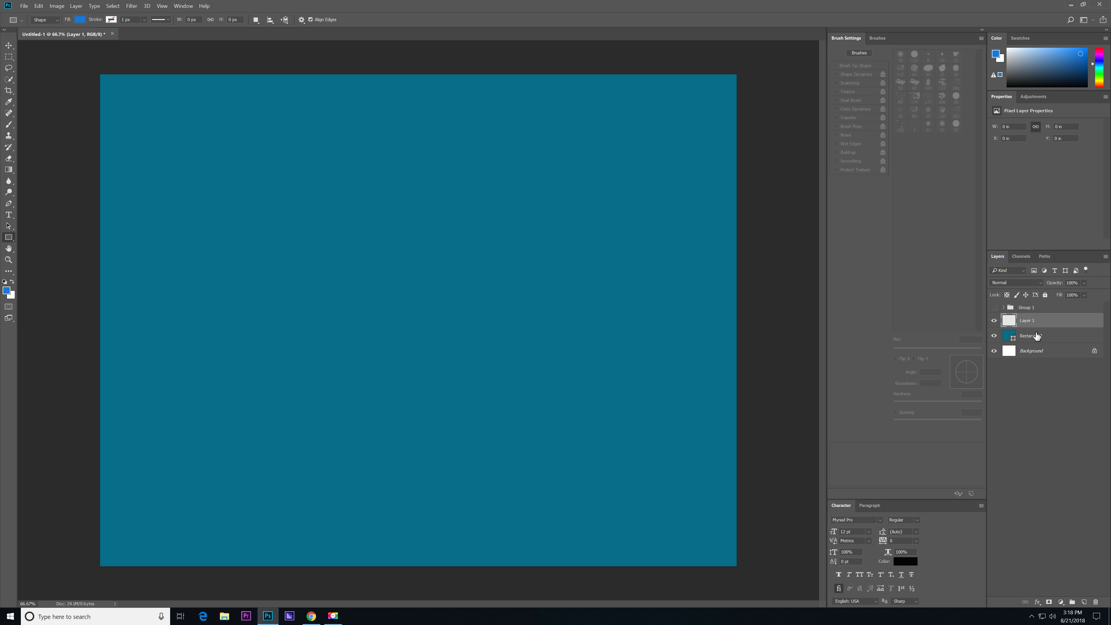
pyautogui.click(9, 170)
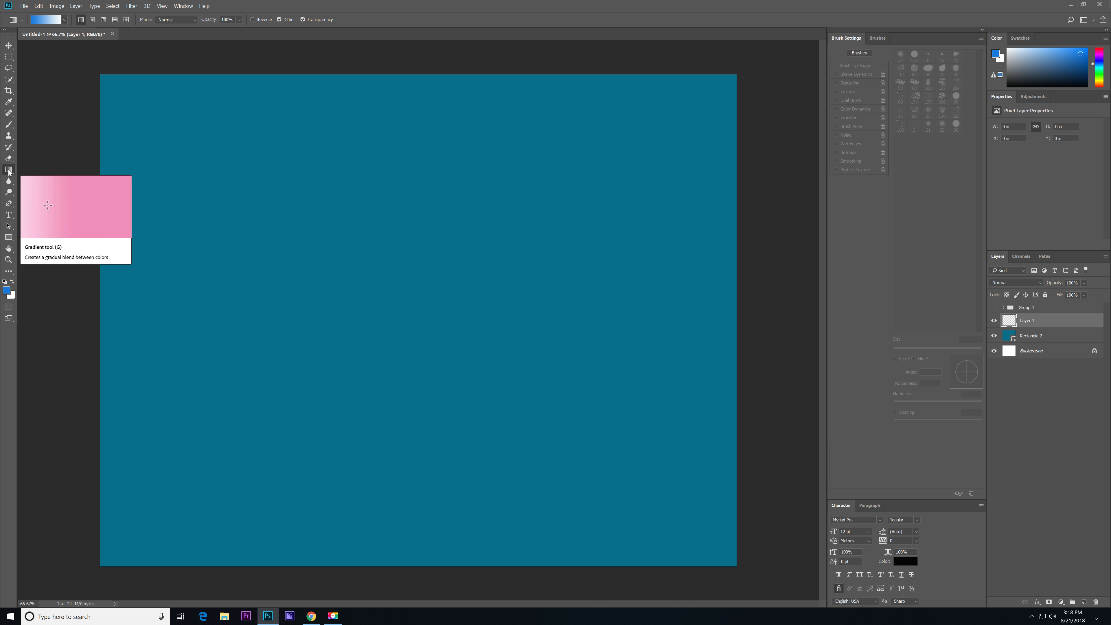
pyautogui.click(12, 281)
pyautogui.click(8, 293)
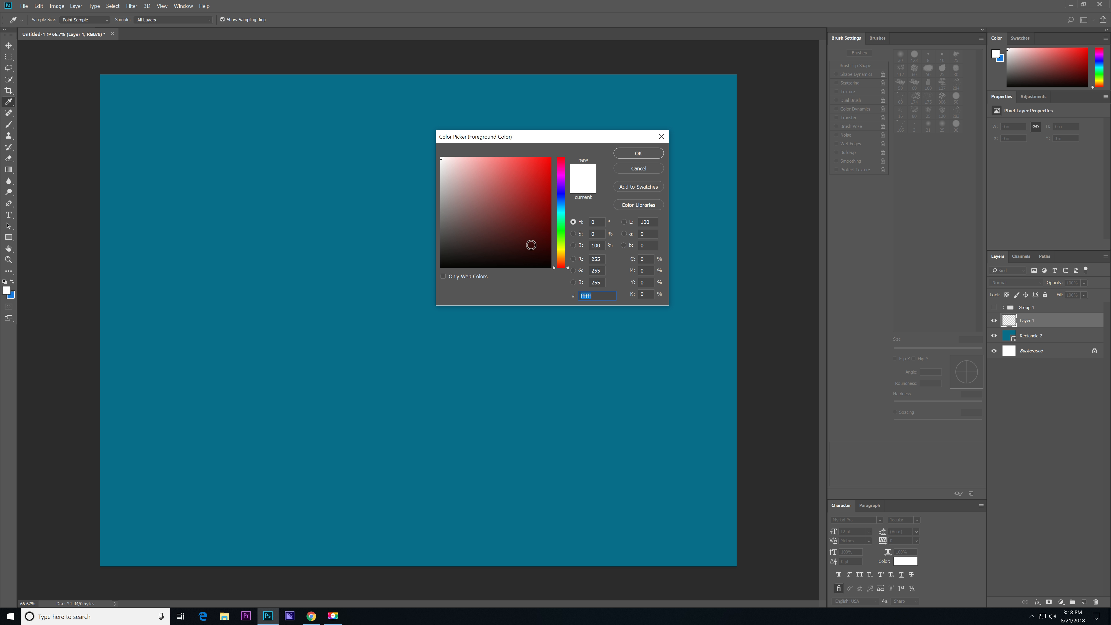
pyautogui.moveTo(564, 204); pyautogui.dragTo(561, 212)
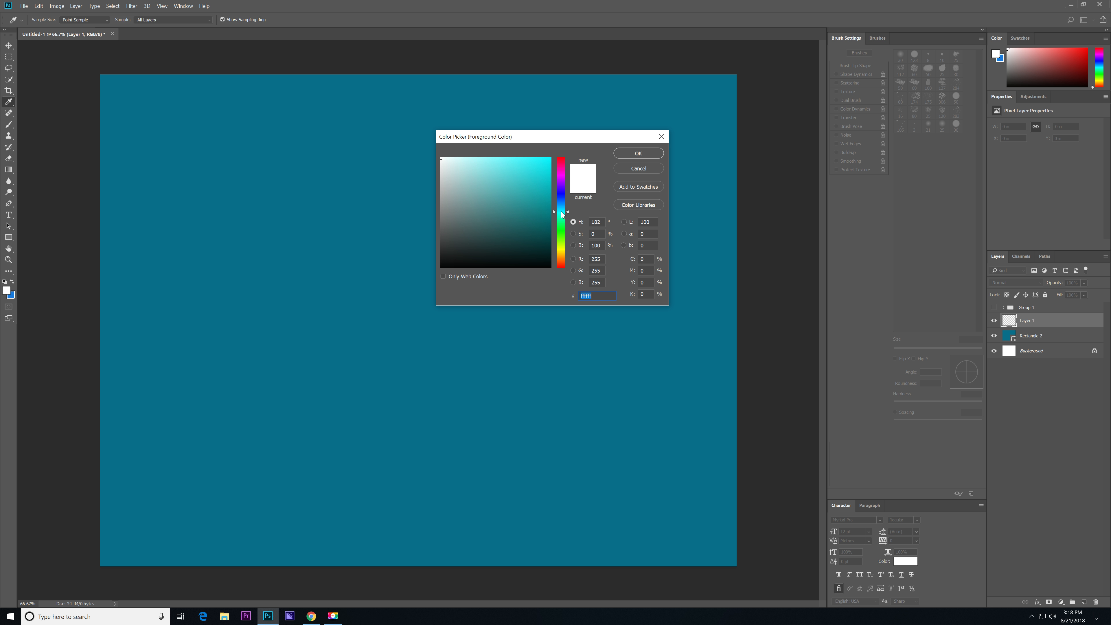
pyautogui.moveTo(505, 176); pyautogui.dragTo(503, 167)
pyautogui.click(639, 153)
pyautogui.press('g')
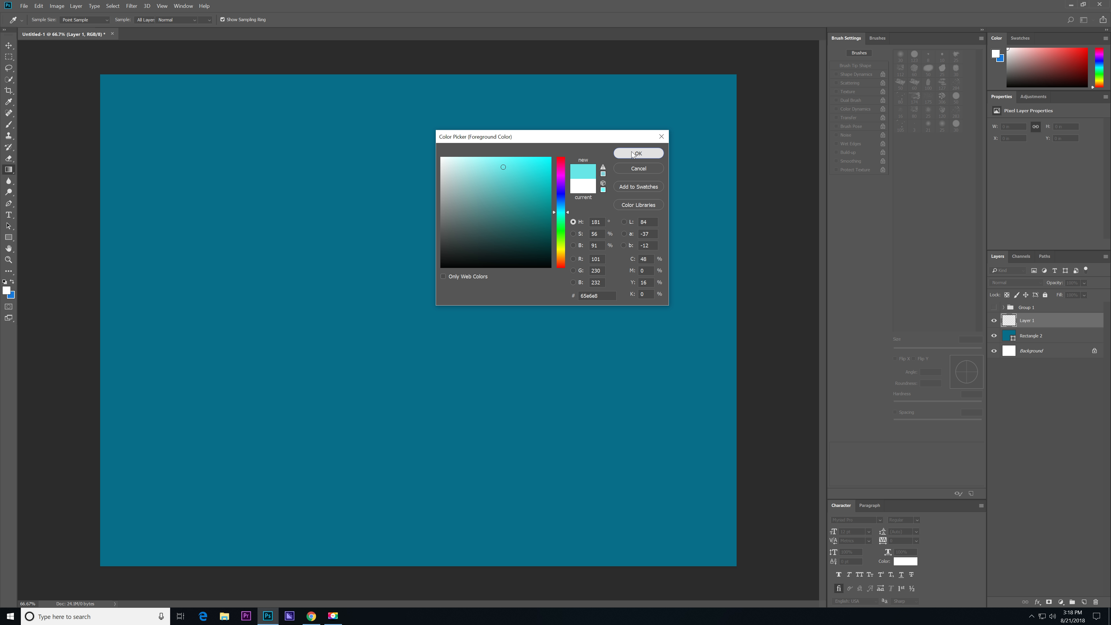
# Set the Gradient tool to the foreground-to-transparent preset with the radial style and reduce its opacity.
pyautogui.click(65, 20)
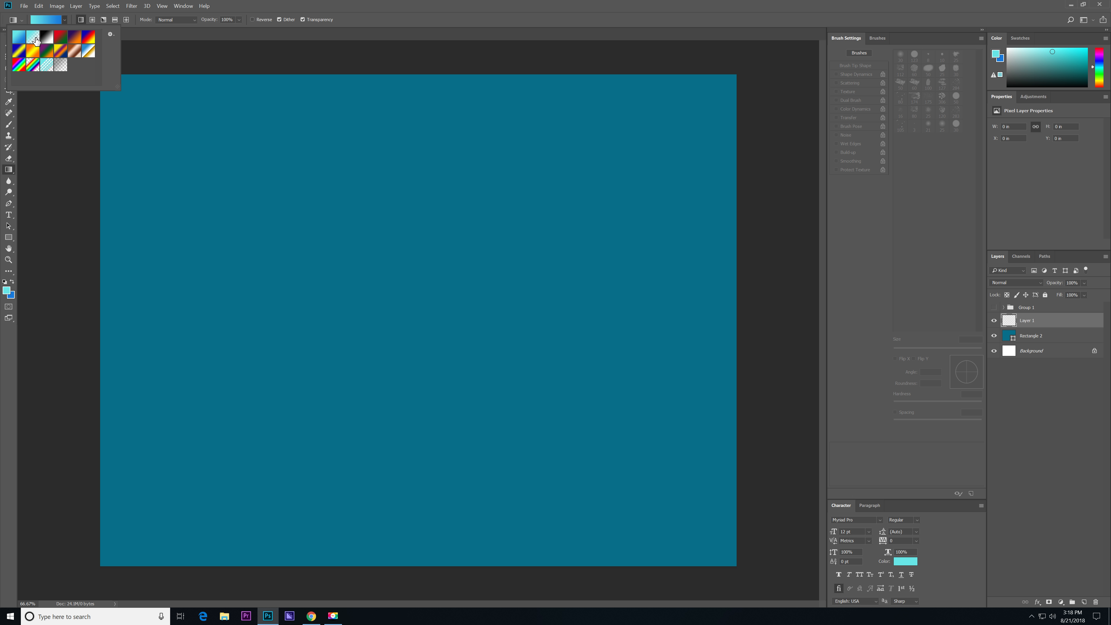
pyautogui.click(34, 40)
pyautogui.click(92, 20)
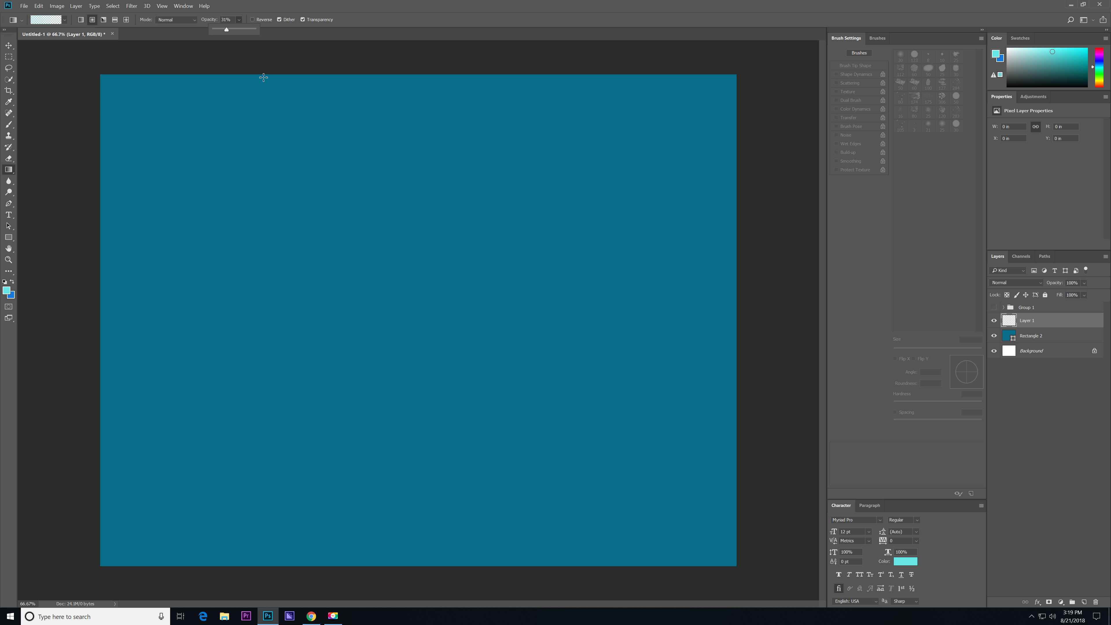
# Apply the radial gradient at 42% opacity on the new layer, from the canvas centre to beyond its upper-right corner.
pyautogui.moveTo(424, 327); pyautogui.dragTo(766, 51)
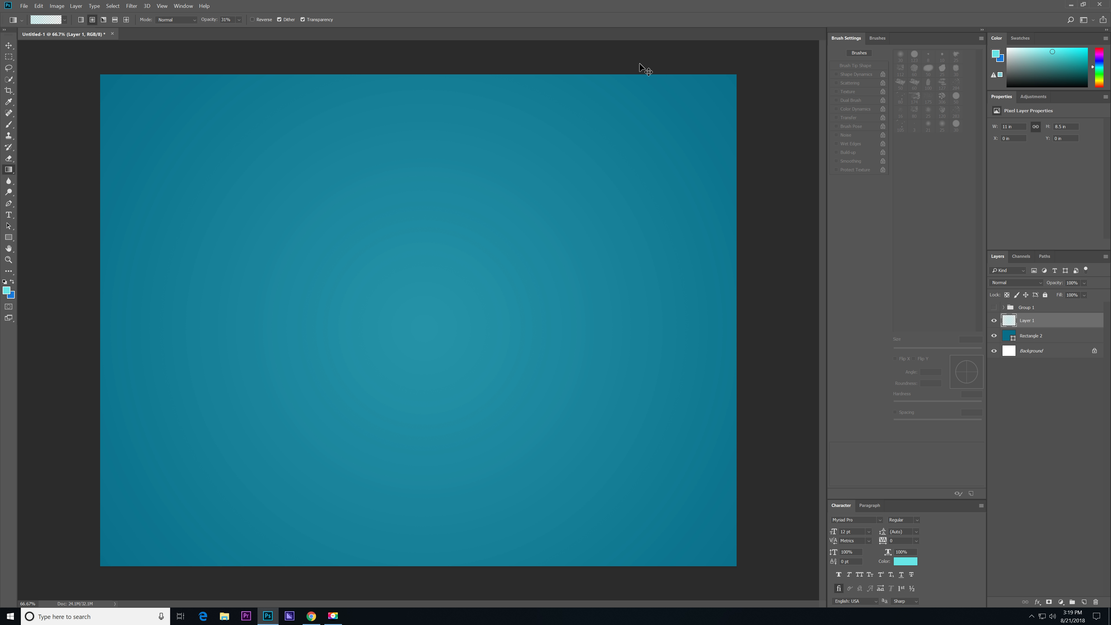
pyautogui.hotkey('ctrl', 'z')
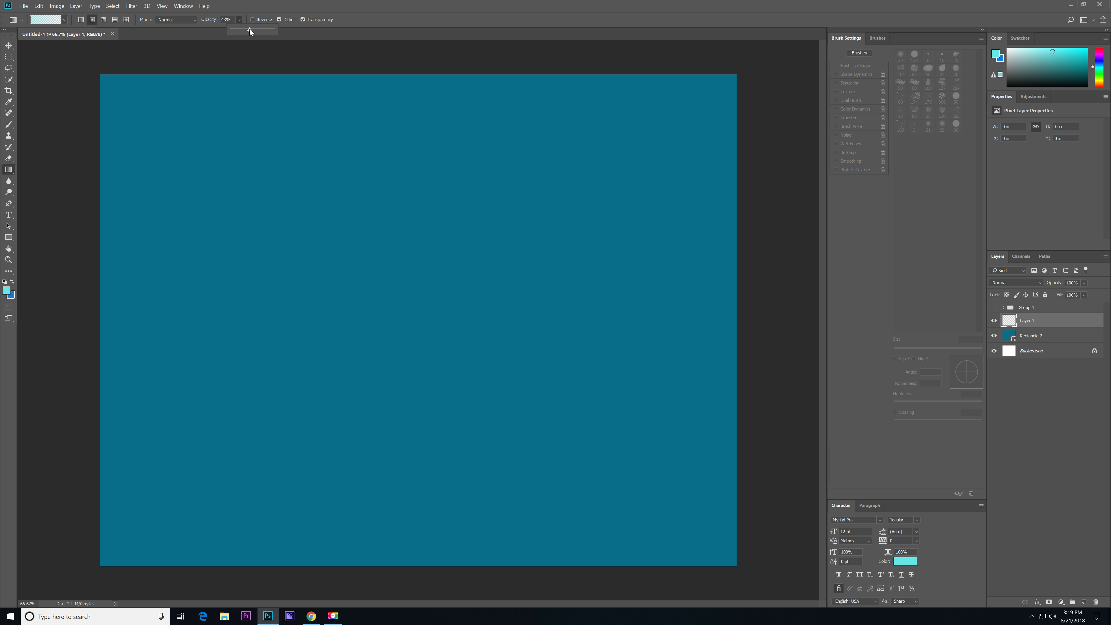
pyautogui.click(424, 311)
pyautogui.moveTo(425, 311); pyautogui.dragTo(800, 30)
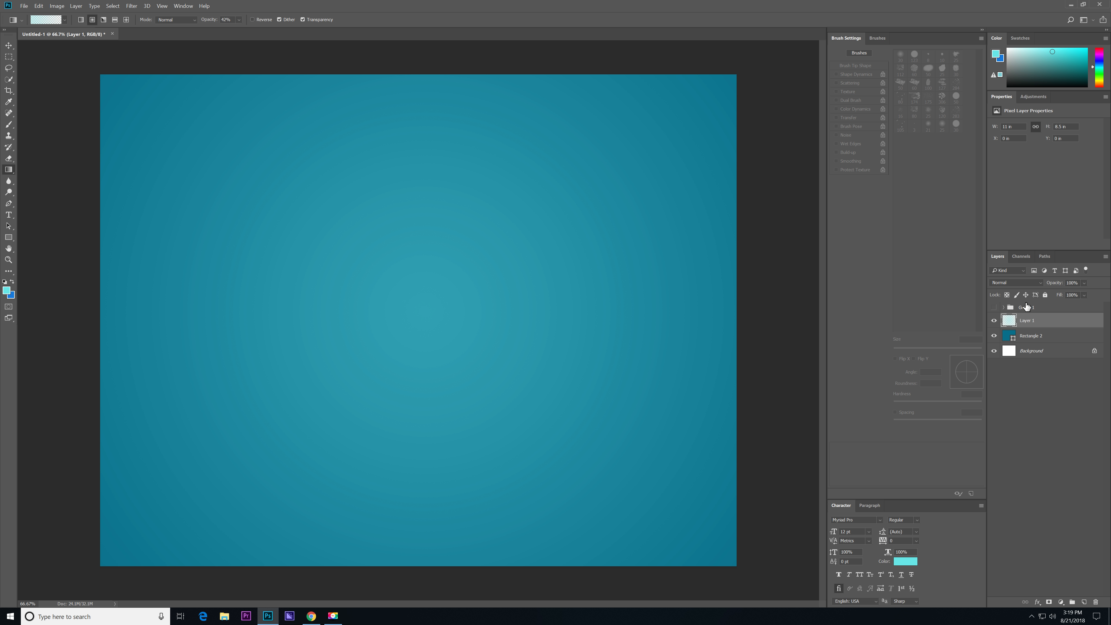
pyautogui.click(8, 203)
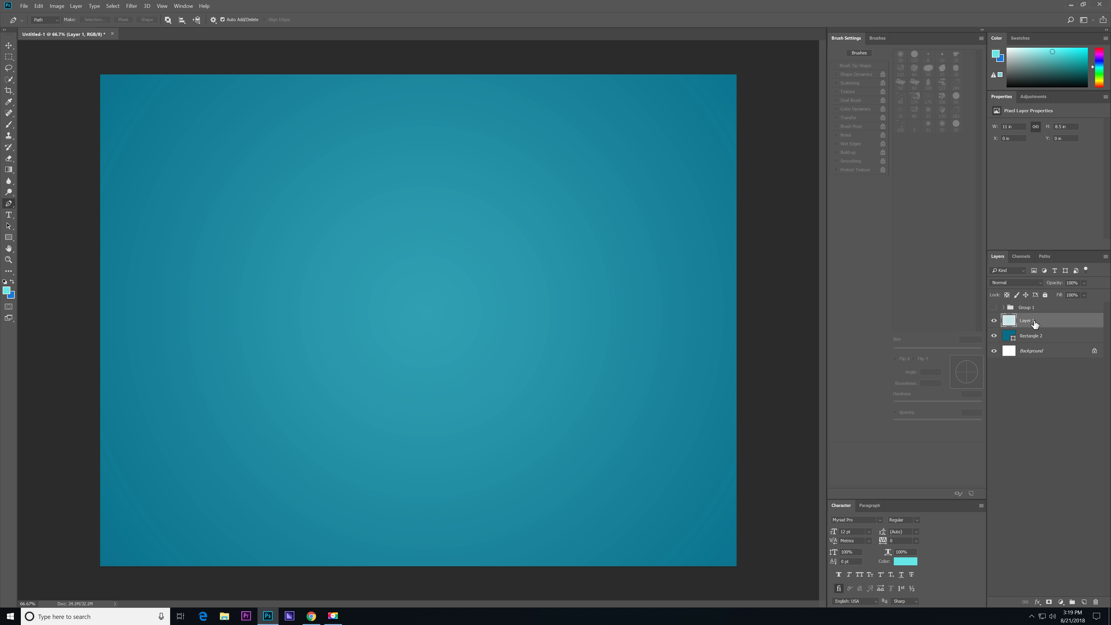
pyautogui.click(92, 183)
pyautogui.moveTo(332, 203); pyautogui.dragTo(357, 217)
pyautogui.moveTo(394, 257); pyautogui.dragTo(398, 257)
pyautogui.click(748, 348)
pyautogui.click(756, 62)
pyautogui.click(91, 59)
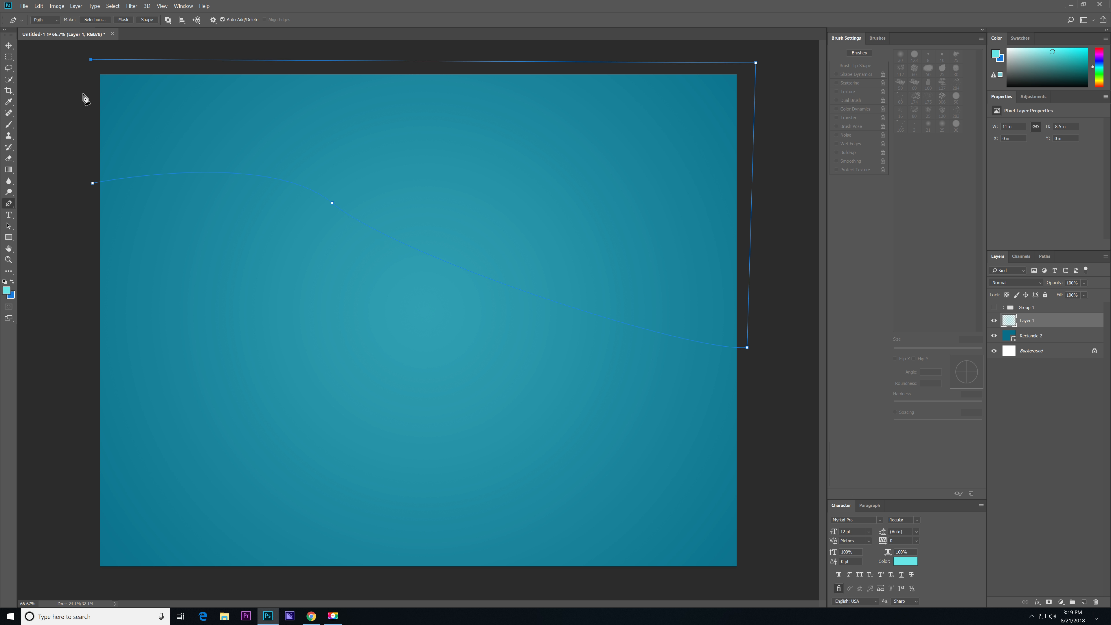
pyautogui.click(93, 183)
# With the Pen in Shape mode, draw a closed cyan shape about 3546 × 1442 px on a new layer, covering the canvas top with a wavy lower edge.
pyautogui.click(48, 21)
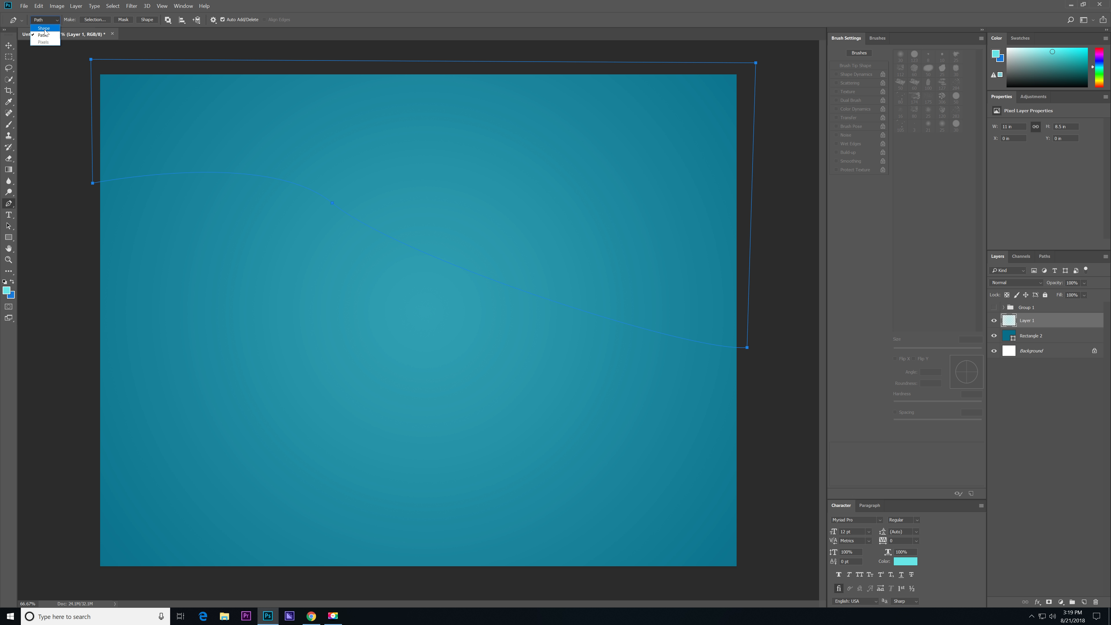
pyautogui.click(43, 28)
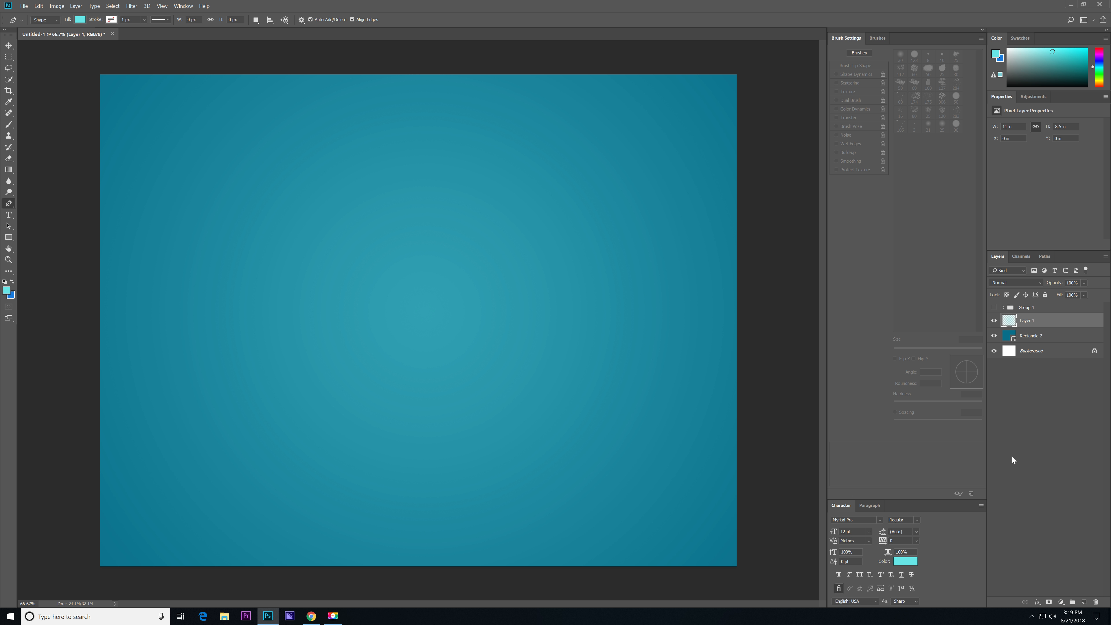
pyautogui.click(1084, 603)
pyautogui.click(367, 205)
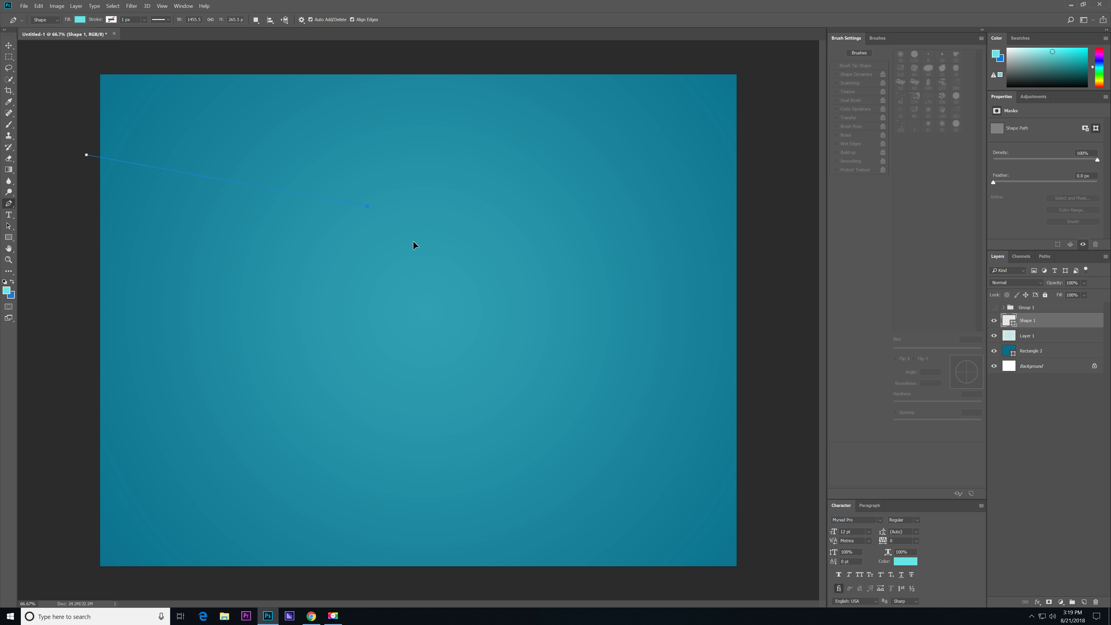
pyautogui.moveTo(467, 273); pyautogui.dragTo(743, 334)
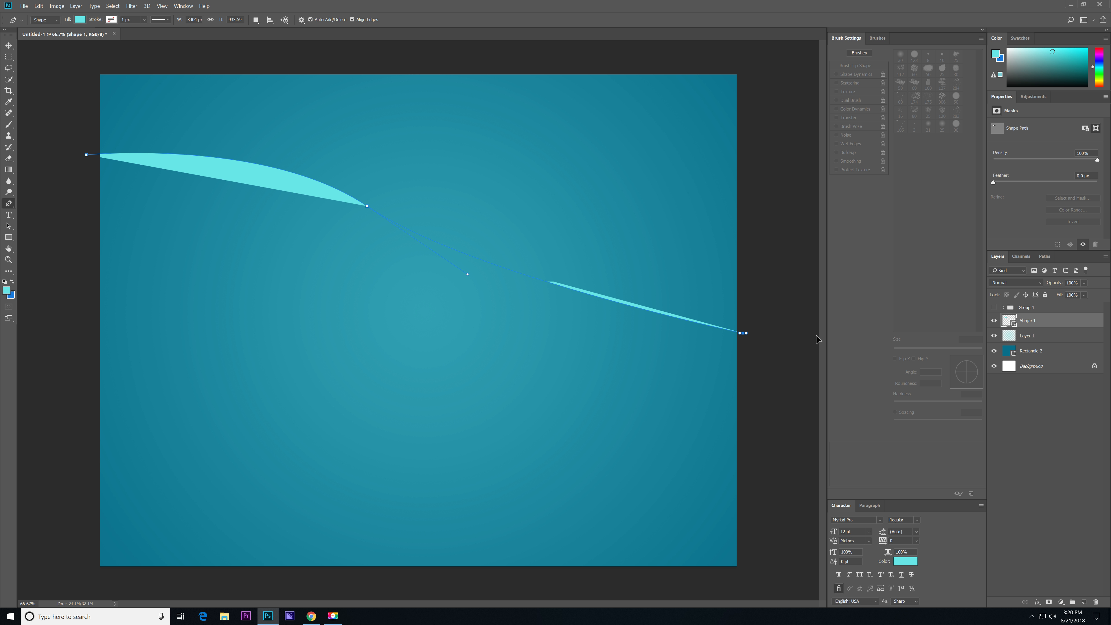
pyautogui.moveTo(871, 341); pyautogui.dragTo(880, 332)
pyautogui.click(745, 58)
pyautogui.click(60, 55)
pyautogui.click(87, 154)
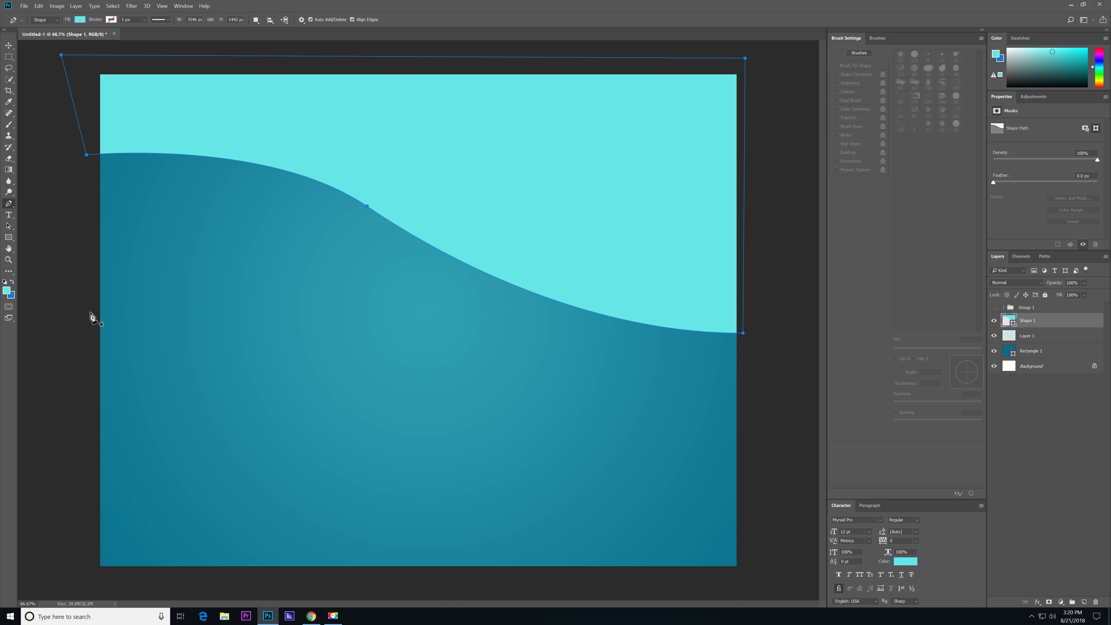
# With the Pen in Shape mode, draw a second closed cyan shape about 3618 × 1568 px, covering the canvas bottom with a wavy upper edge.
pyautogui.click(91, 290)
pyautogui.click(254, 324)
pyautogui.click(321, 385)
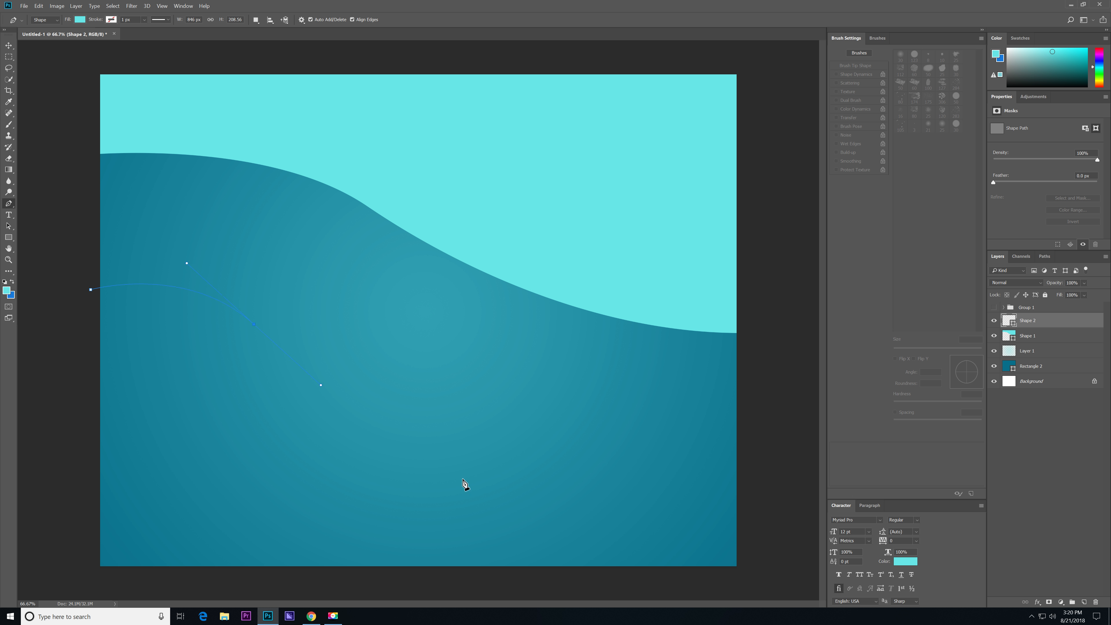
pyautogui.moveTo(487, 475); pyautogui.dragTo(542, 470)
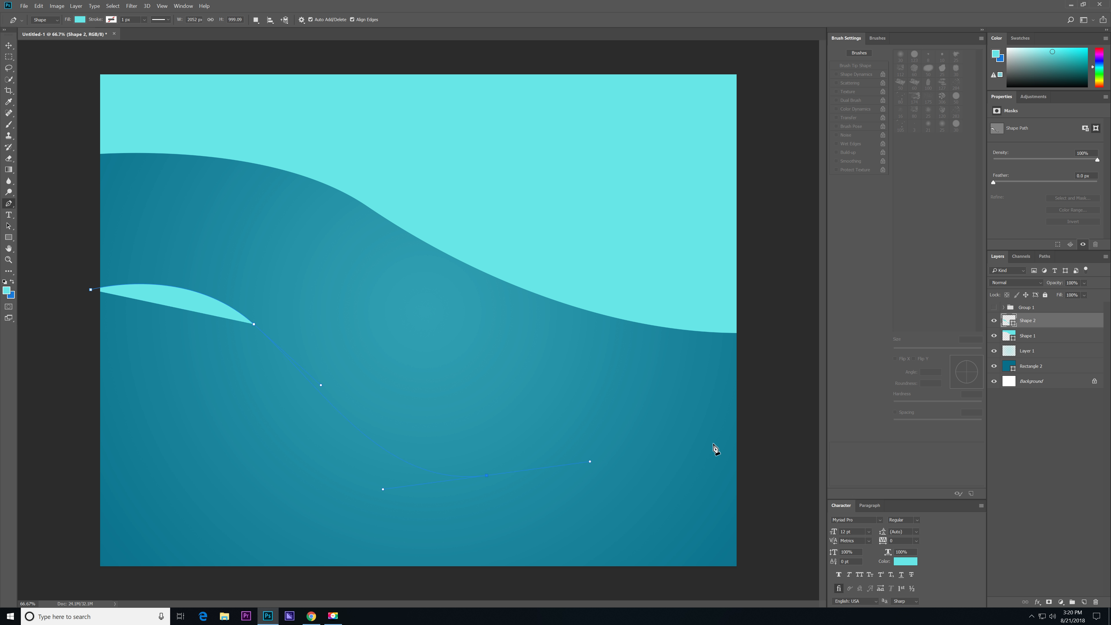
pyautogui.click(782, 455)
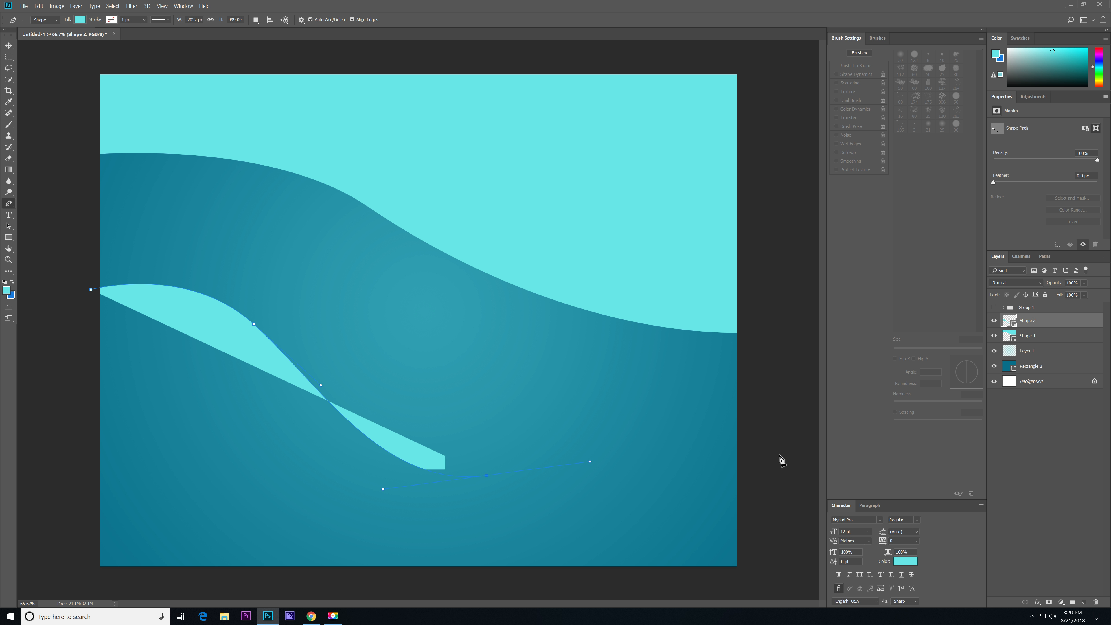
pyautogui.click(754, 577)
pyautogui.click(83, 586)
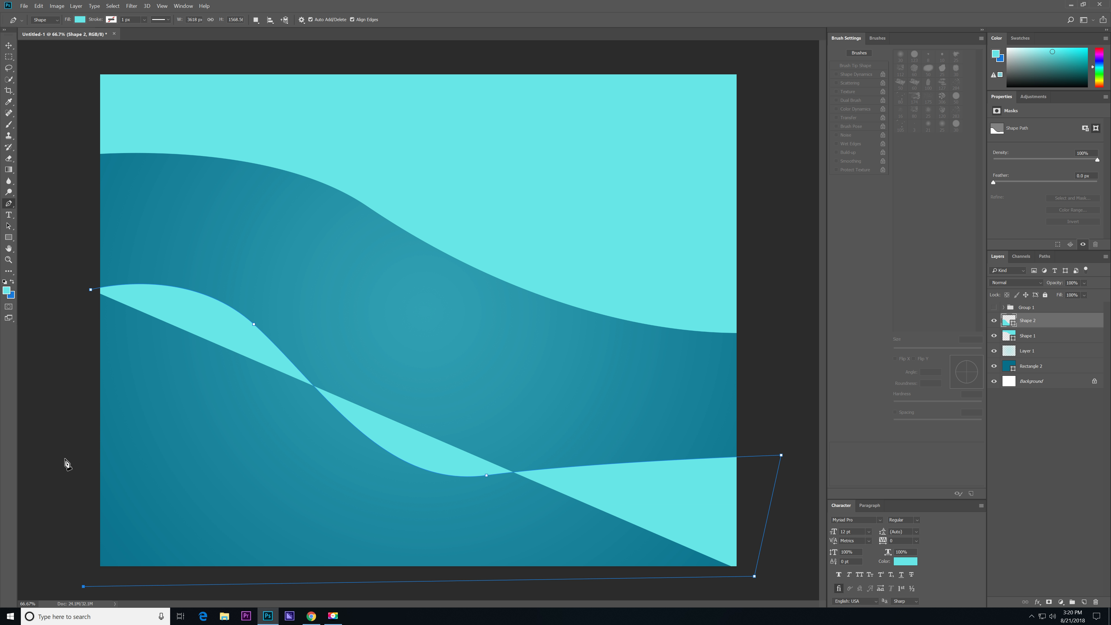
pyautogui.click(91, 290)
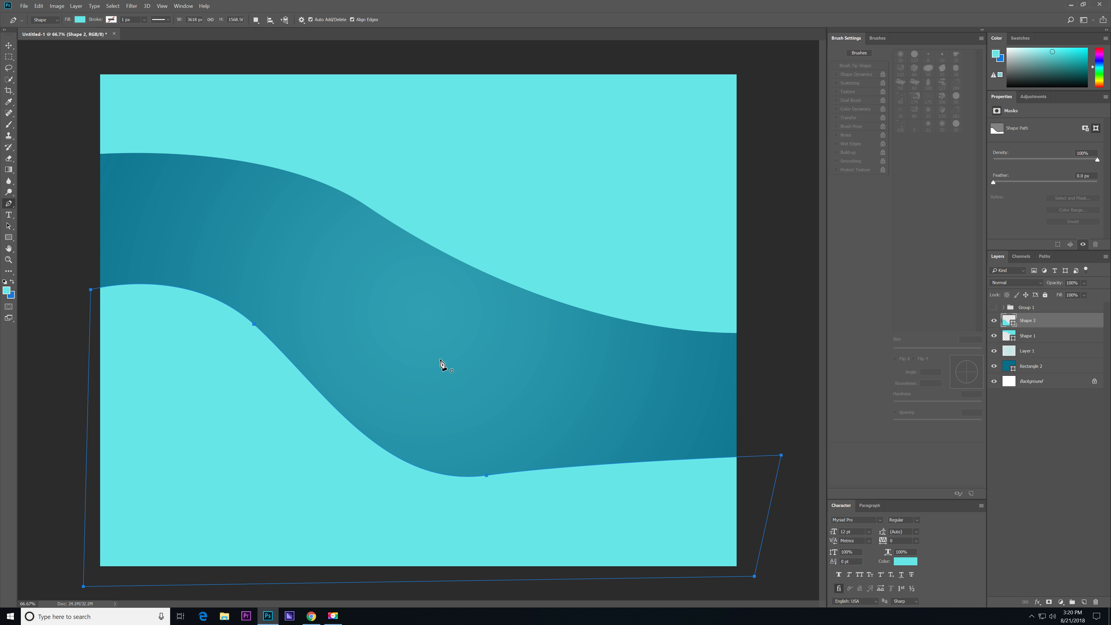
# Smooth the lower shape's wavy edge with the Convert Point tool at its lowest curve anchor, and deselect the path.
pyautogui.moveTo(10, 205); pyautogui.dragTo(44, 246)
pyautogui.moveTo(487, 475); pyautogui.dragTo(598, 490)
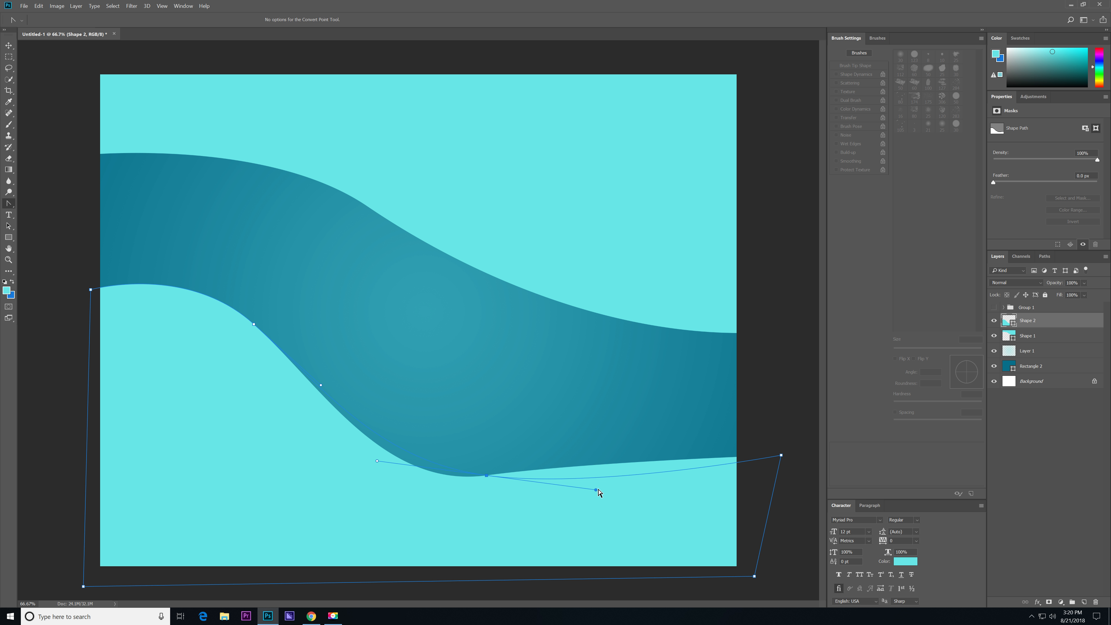
pyautogui.click(568, 417)
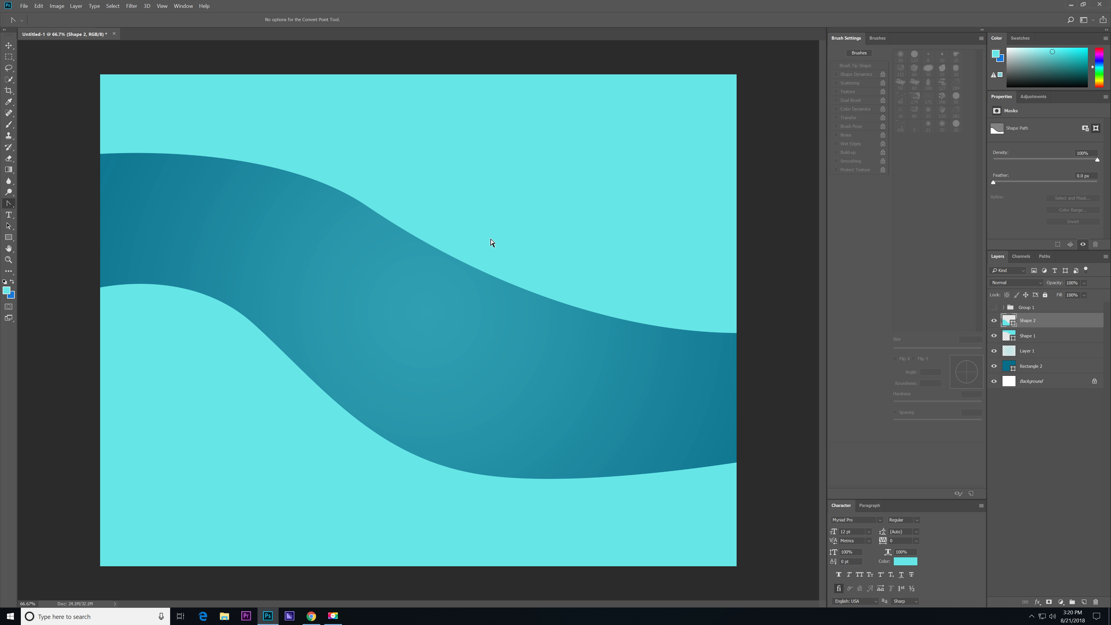
# Add a drop shadow to the lower cyan shape with a spread of 28% and a size of about 70 px.
pyautogui.doubleClick(1058, 322)
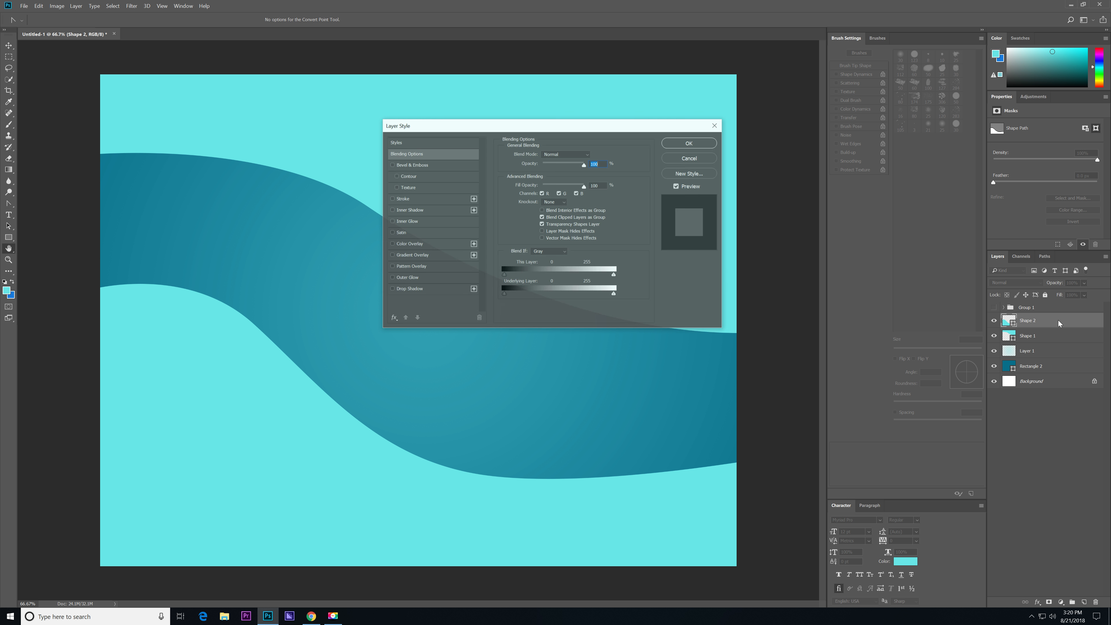
pyautogui.click(414, 288)
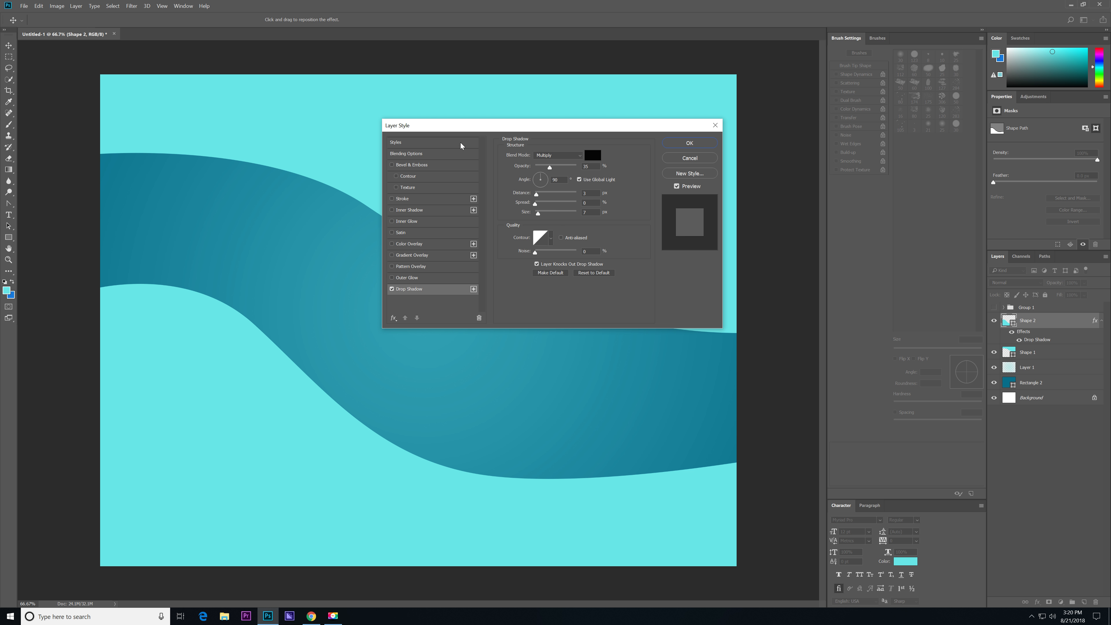
pyautogui.moveTo(486, 130); pyautogui.dragTo(594, 124)
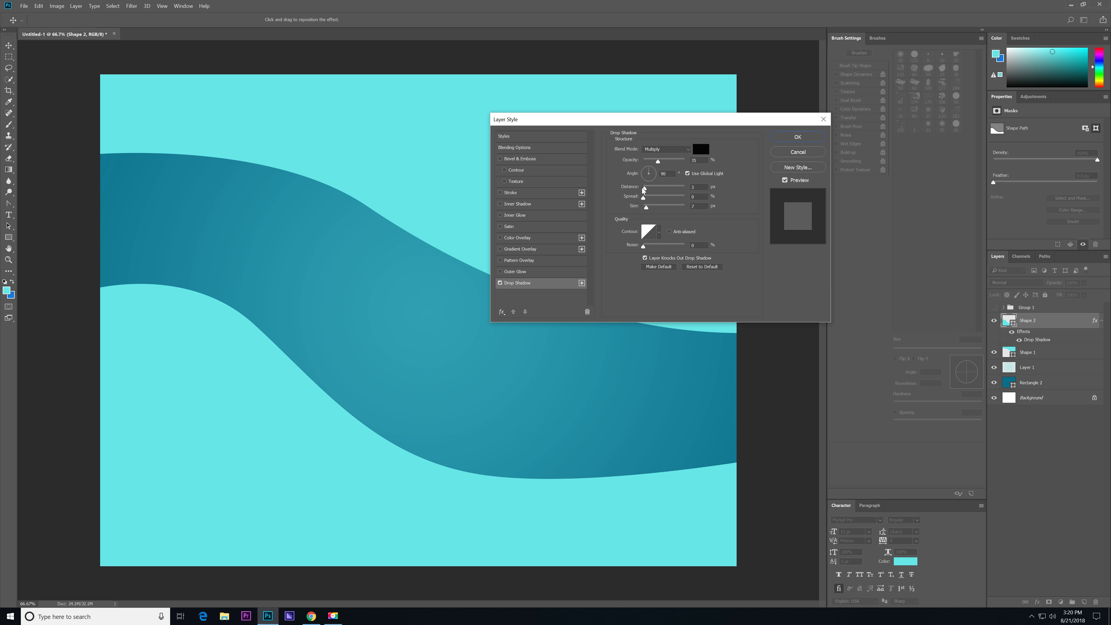
pyautogui.moveTo(644, 190); pyautogui.dragTo(653, 207)
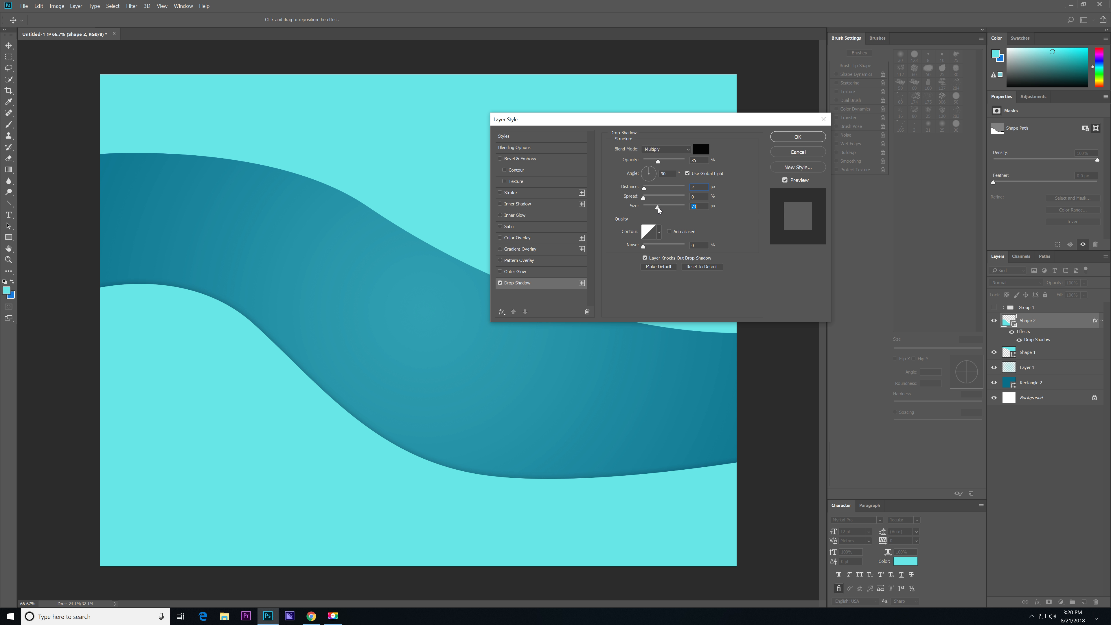
pyautogui.moveTo(656, 198); pyautogui.dragTo(656, 199)
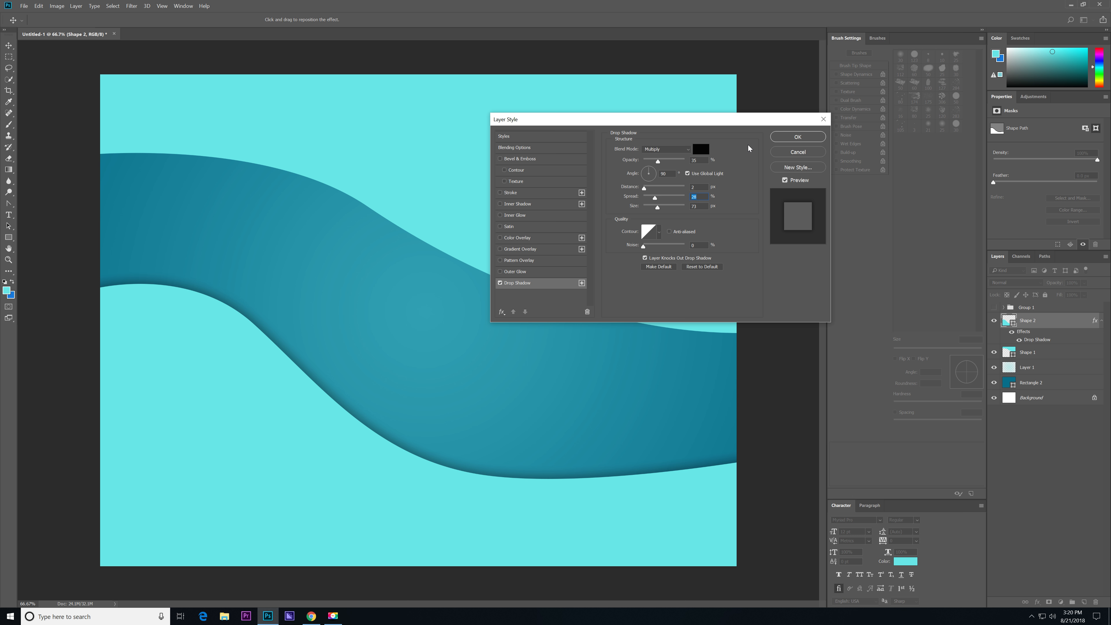
pyautogui.click(784, 138)
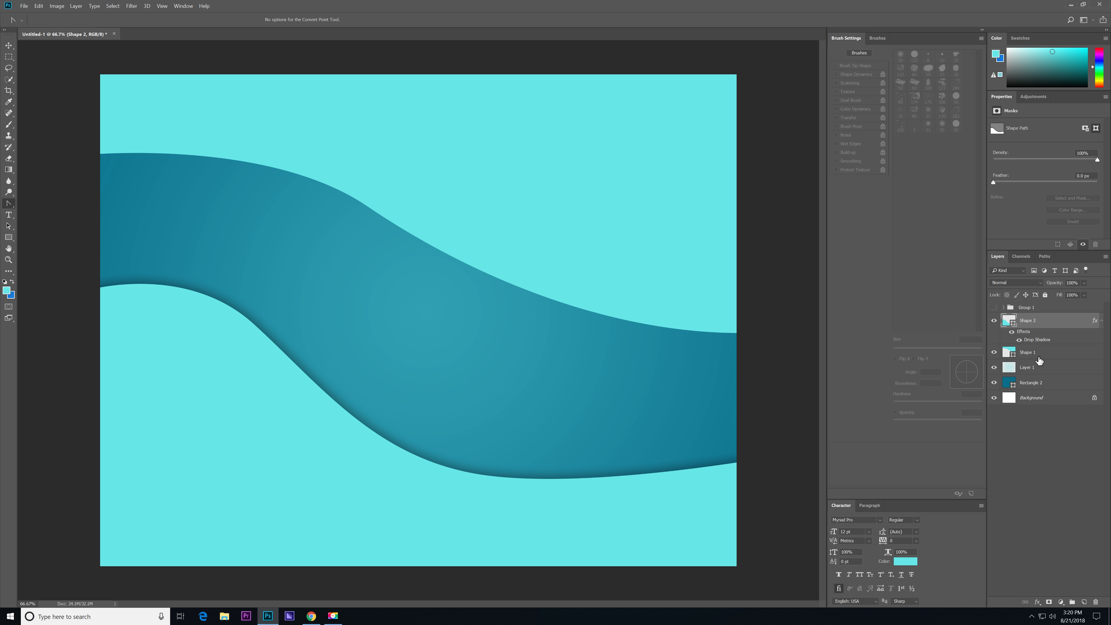
# Add a drop shadow with the same settings to the upper cyan shape, Shape 1.
pyautogui.press('h')
pyautogui.doubleClick(1050, 353)
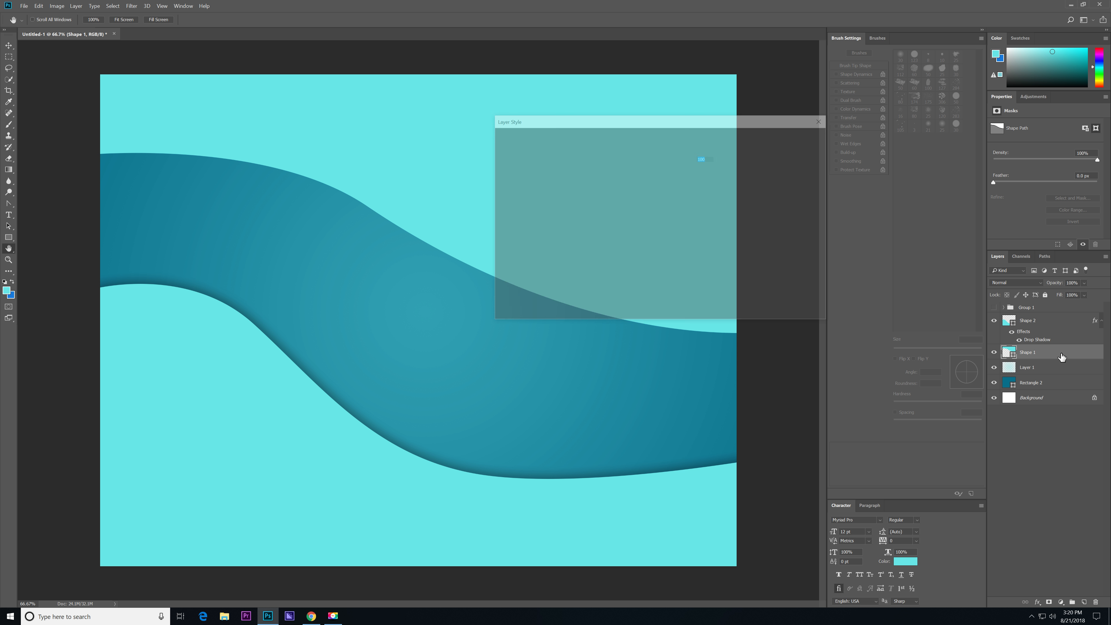
pyautogui.click(515, 284)
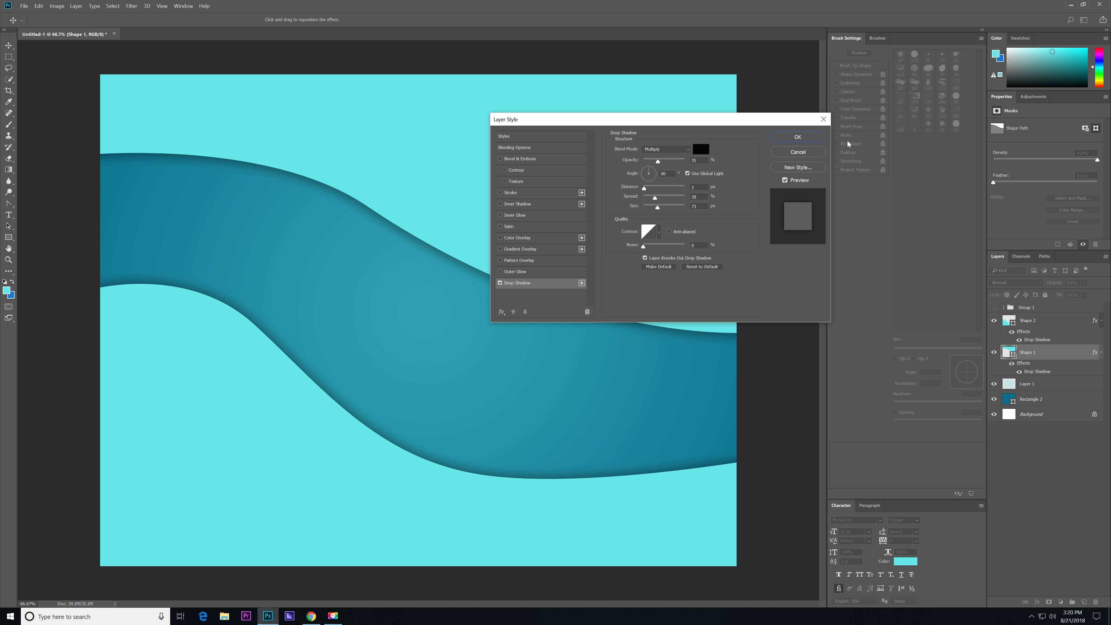
pyautogui.click(798, 137)
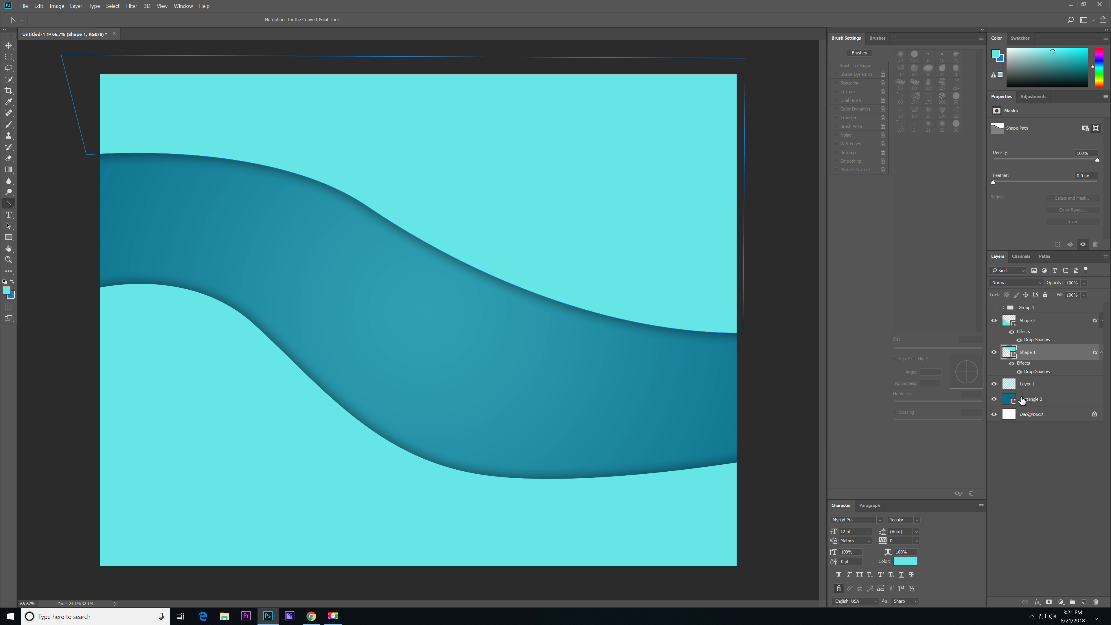
pyautogui.click(993, 308)
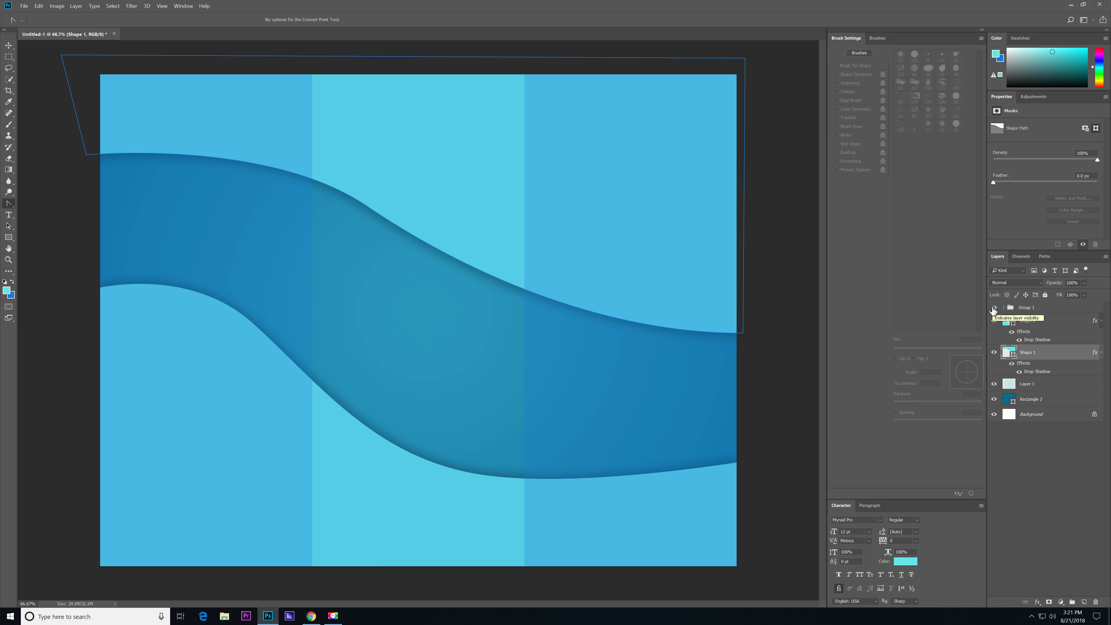
pyautogui.click(993, 309)
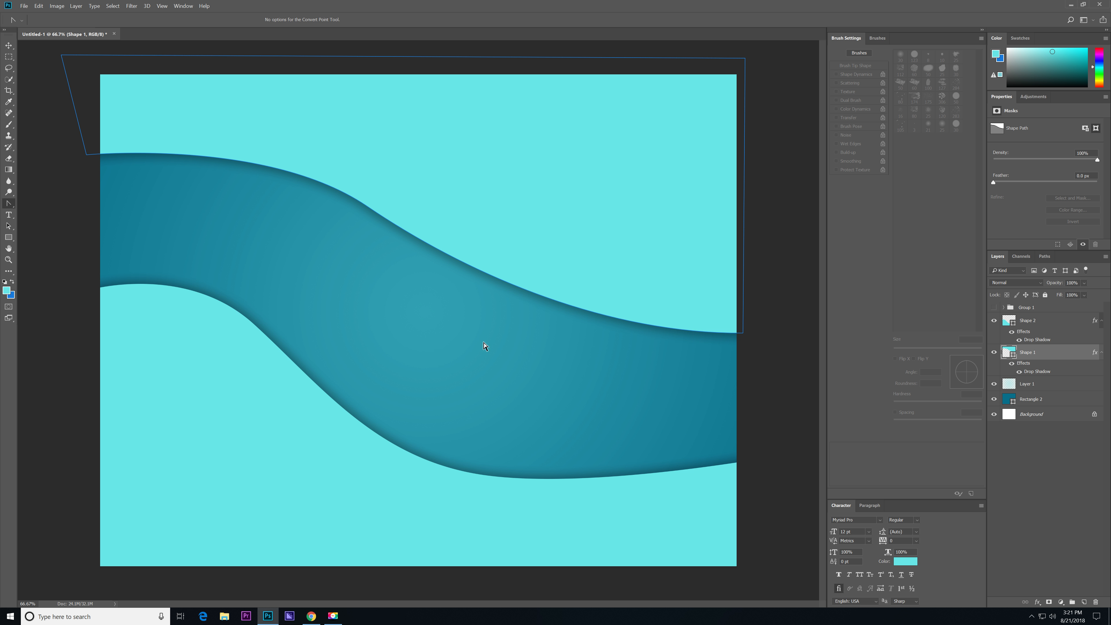
pyautogui.click(8, 215)
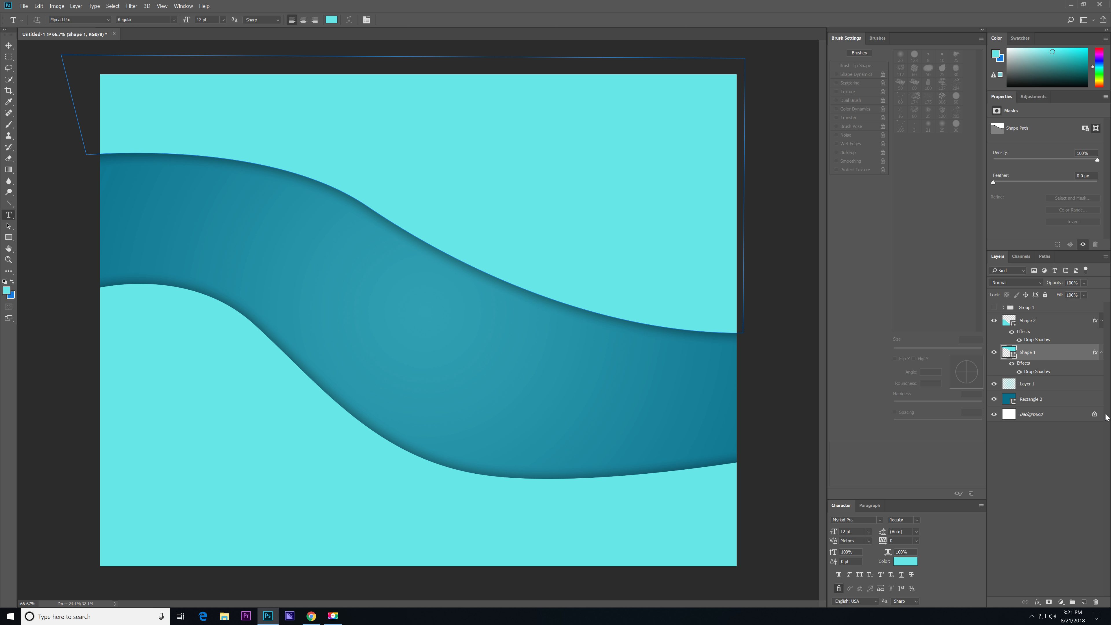
pyautogui.click(129, 111)
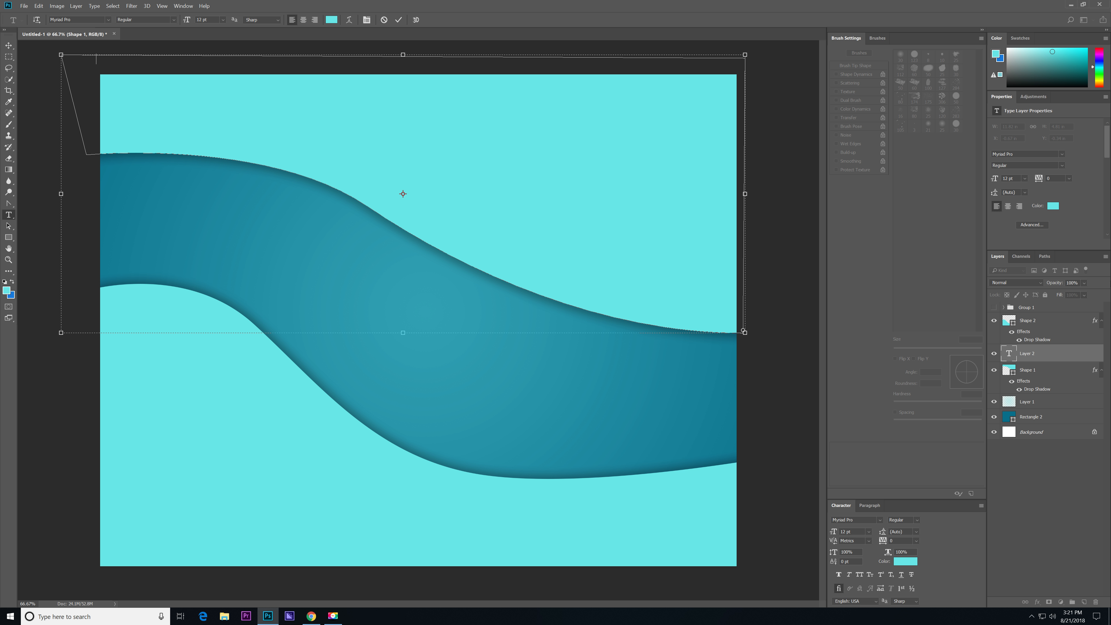
pyautogui.click(1087, 581)
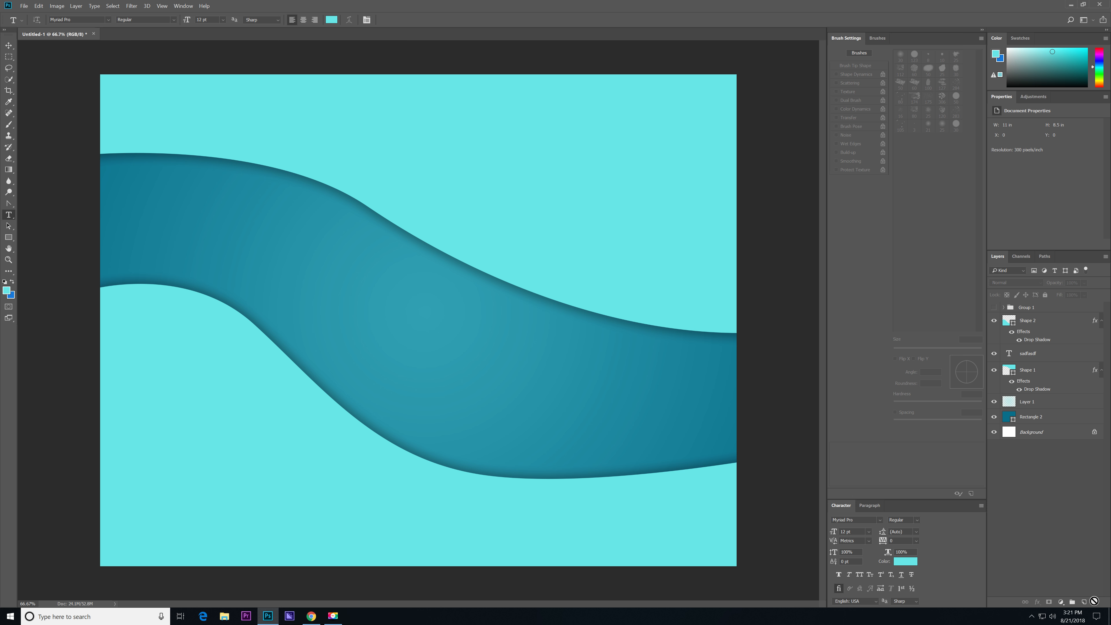
pyautogui.click(1042, 355)
pyautogui.click(1095, 603)
pyautogui.click(537, 231)
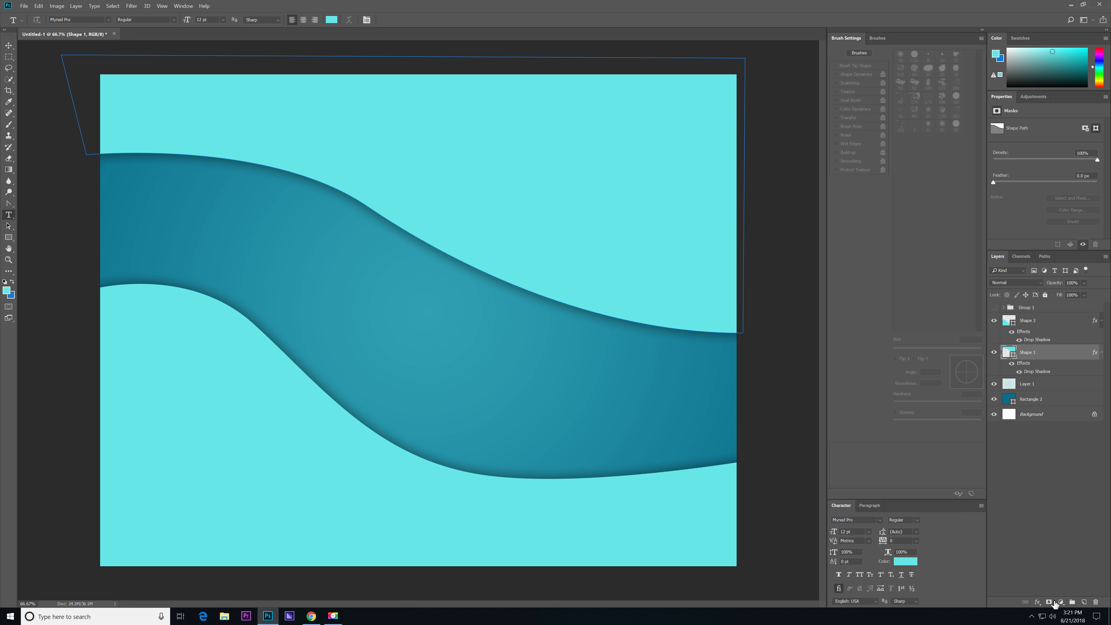
# On a new layer above Shape 2, add the text "Panel 1" near the canvas's upper-left corner and colour it white.
pyautogui.click(1004, 320)
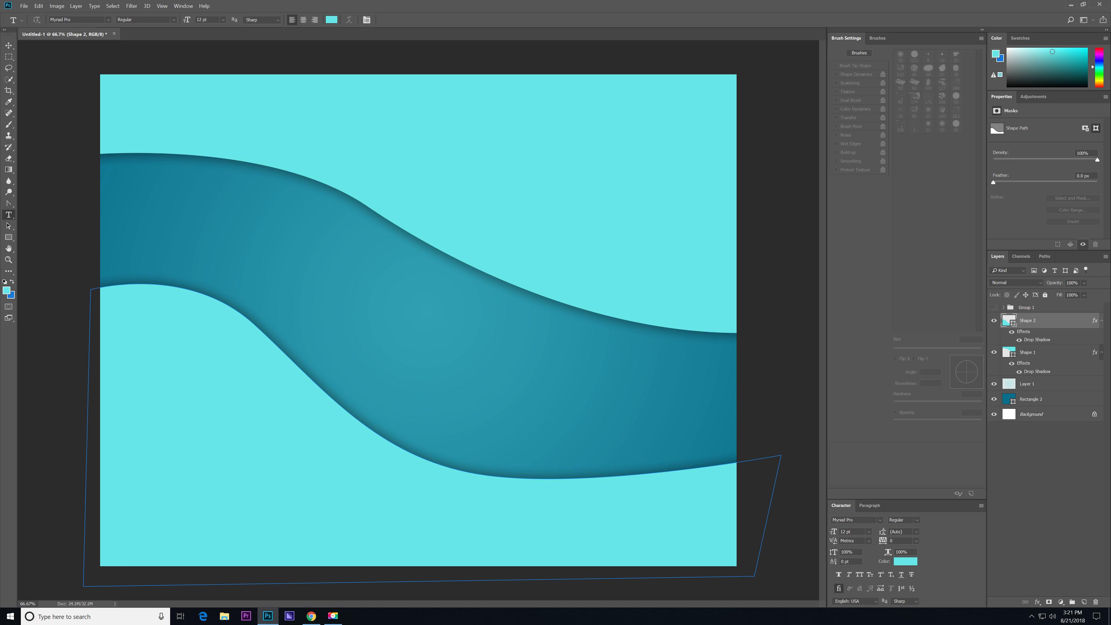
pyautogui.click(1086, 603)
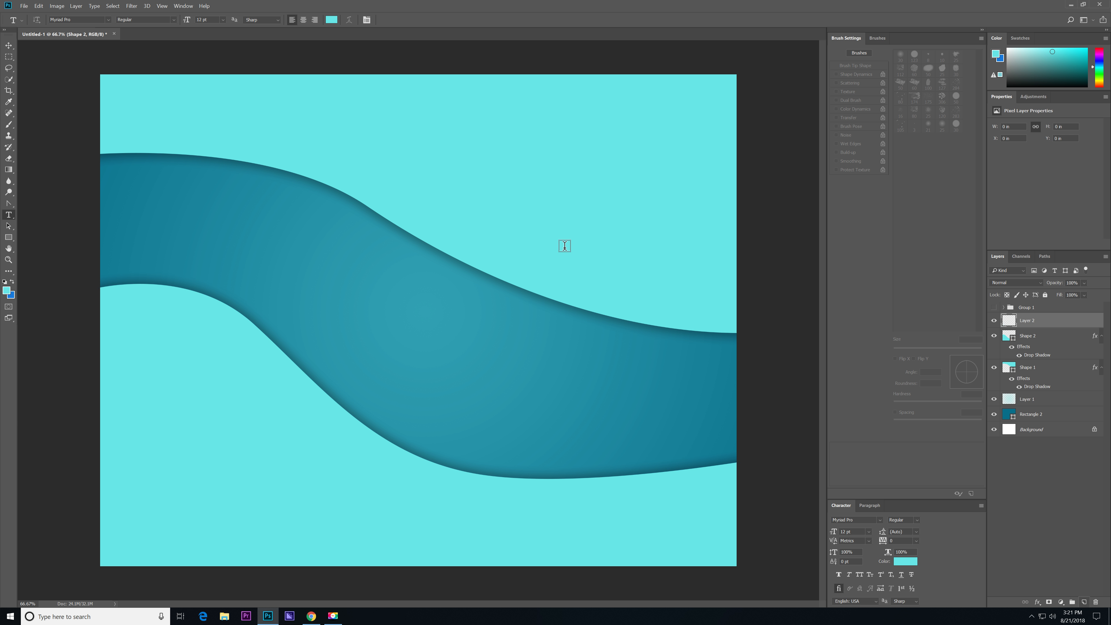
pyautogui.click(123, 98)
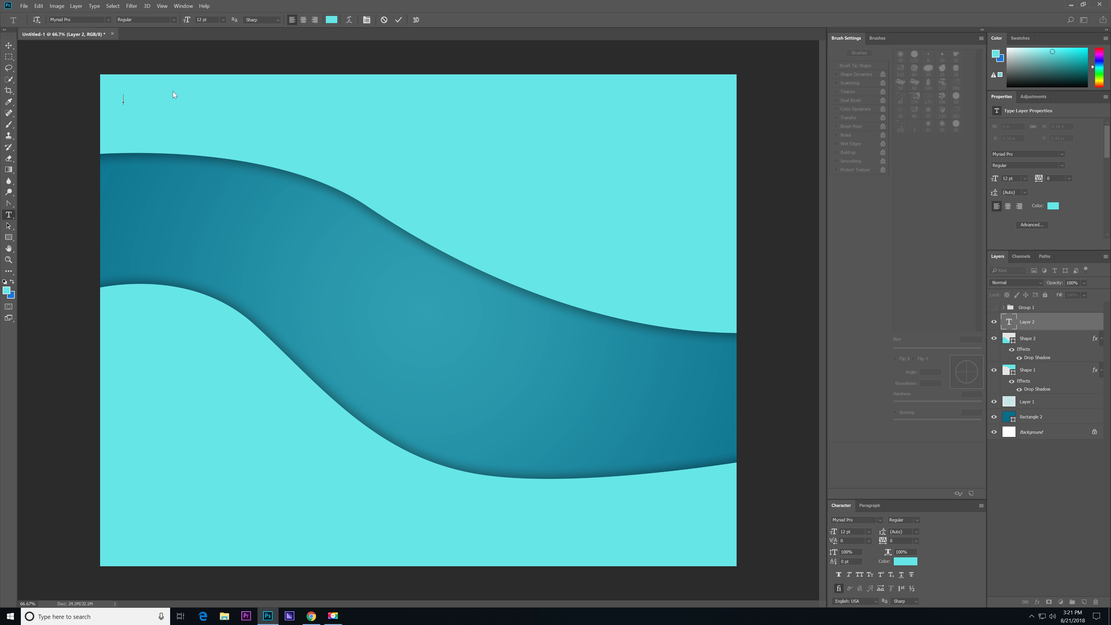
pyautogui.write('anner')
pyautogui.hotkey('ctrl', 'a')
pyautogui.click(332, 19)
pyautogui.moveTo(476, 229); pyautogui.dragTo(426, 136)
pyautogui.click(644, 152)
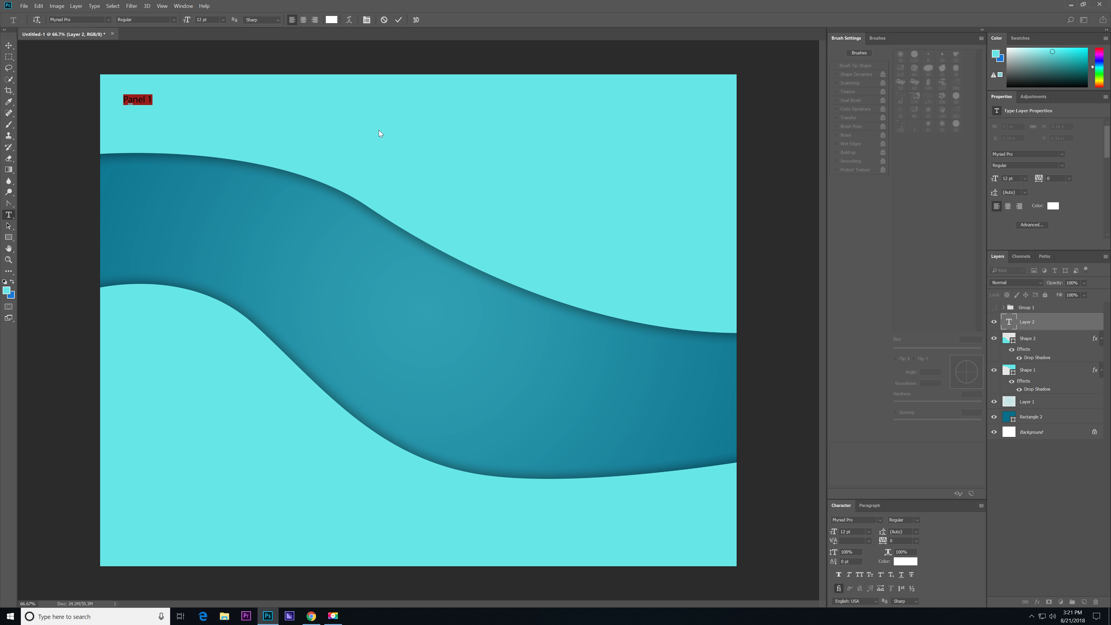
# Enlarge the "Panel 1" text with Free Transform to about 325%, or 39.02 pt.
pyautogui.click(8, 45)
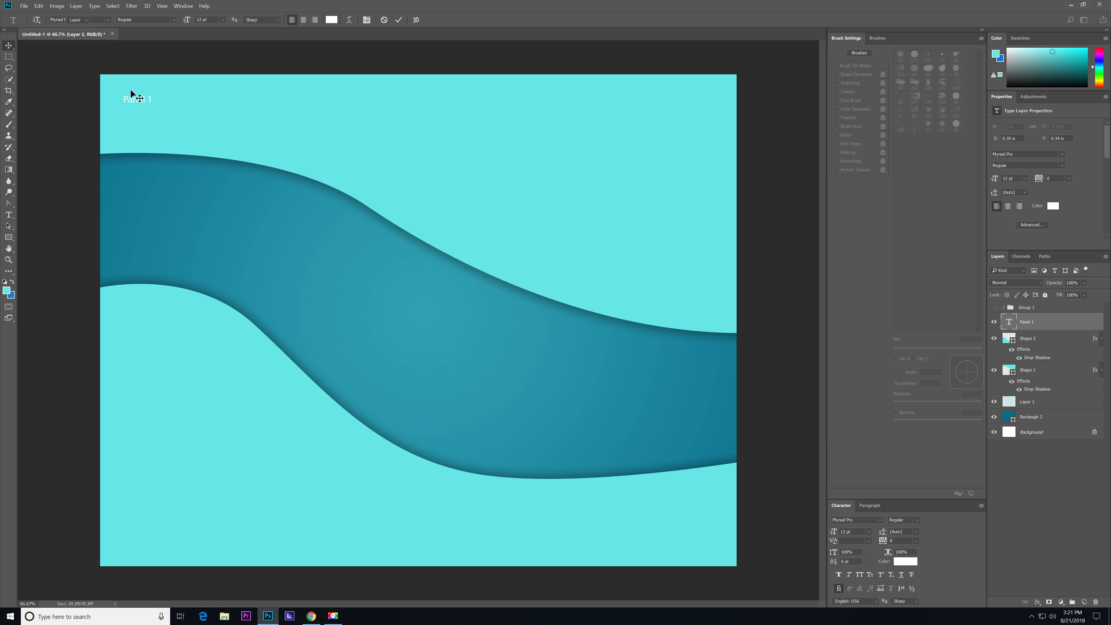
pyautogui.hotkey('ctrl', 't')
pyautogui.moveTo(152, 103); pyautogui.dragTo(202, 117)
pyautogui.press('Return')
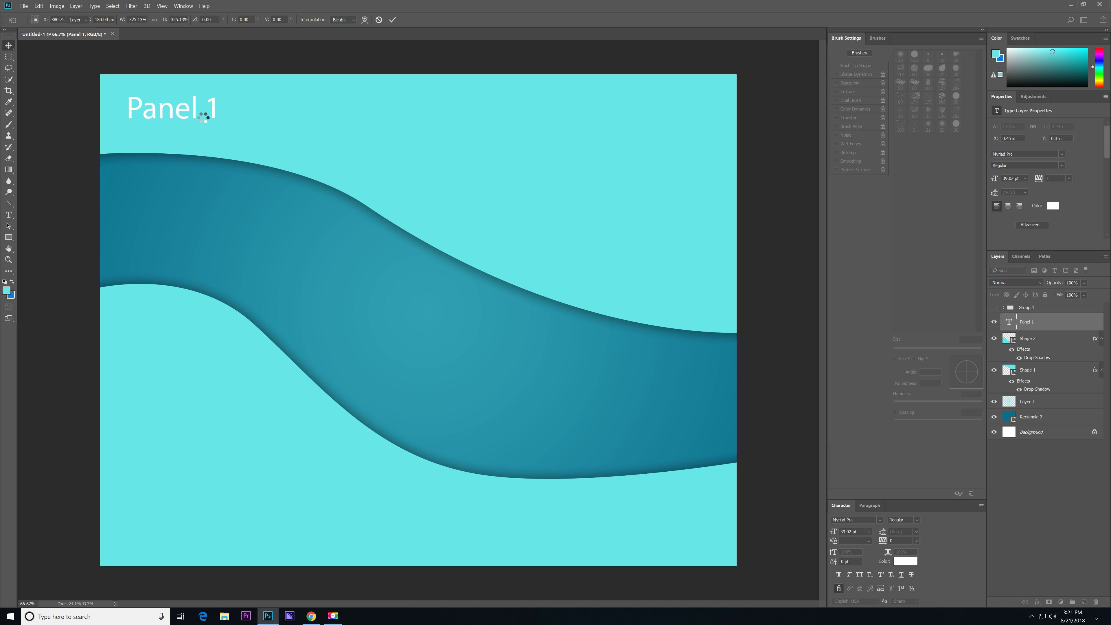
# Show and expand Group 1, and load the outline of the left panel's rectangle, Rectangle 1, as a selection.
pyautogui.click(994, 308)
pyautogui.click(1003, 308)
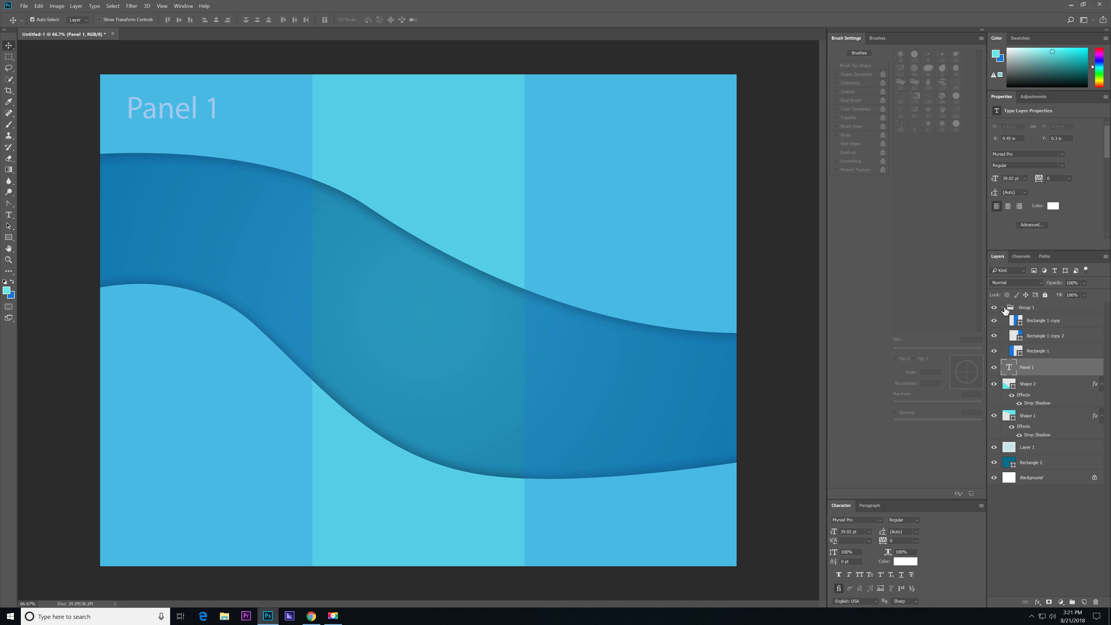
pyautogui.click(1021, 353)
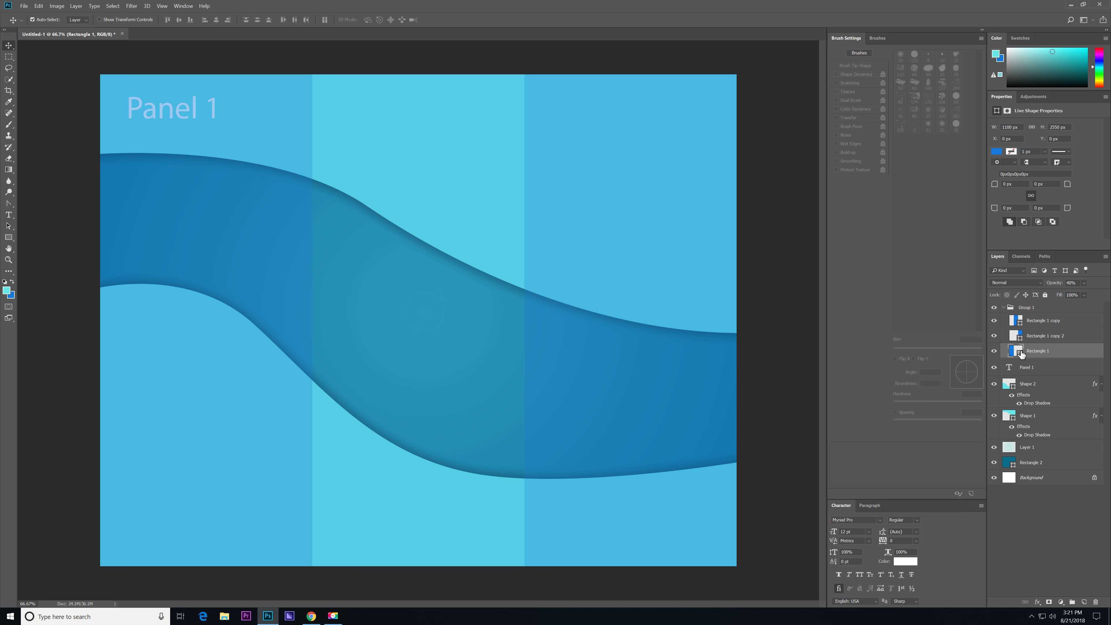
pyautogui.keyDown('ctrl'); pyautogui.click(1015, 353); pyautogui.keyUp('ctrl')
# Centre the "Panel 1" text layer horizontally within the left panel's selection, and clear the selection.
pyautogui.click(216, 20)
pyautogui.click(1028, 368)
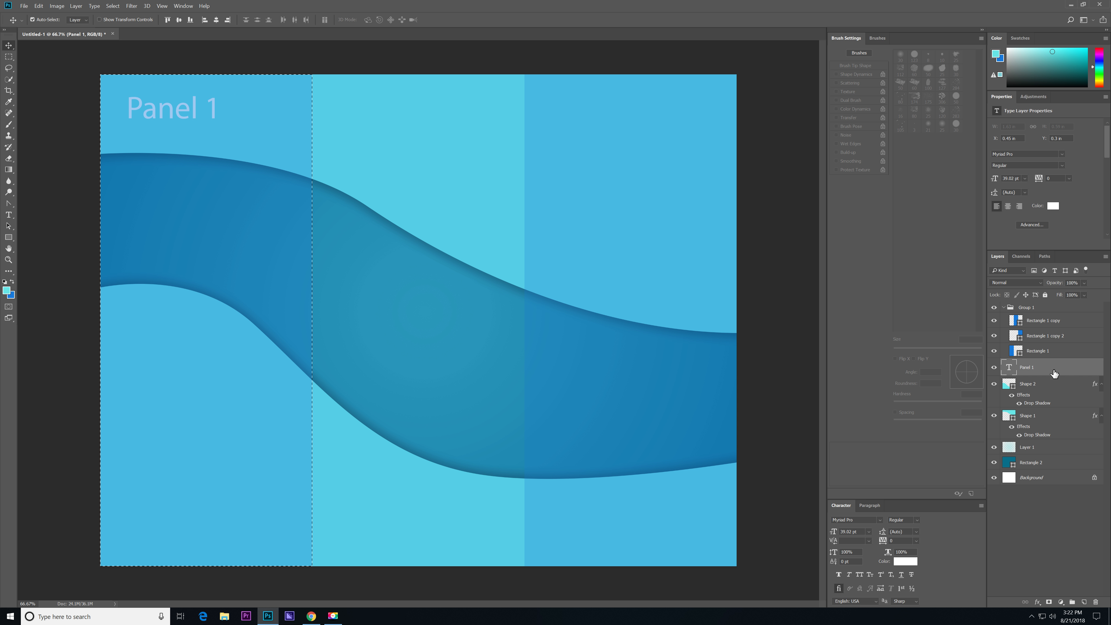
pyautogui.click(216, 24)
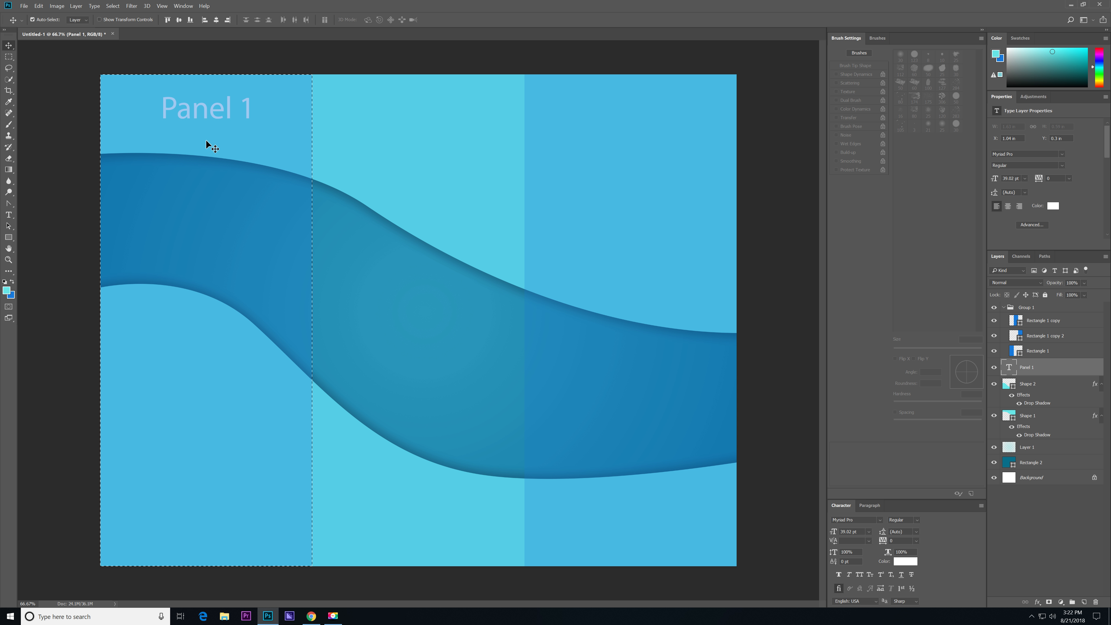
pyautogui.hotkey('ctrl', 'd')
pyautogui.press('m')
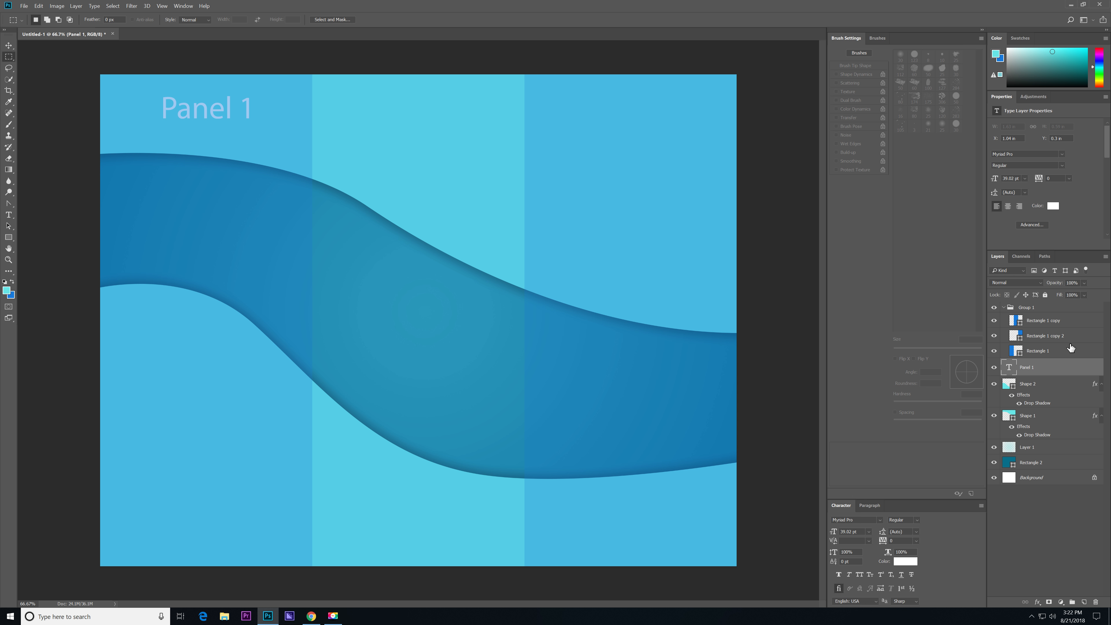
# Duplicate the "Panel 1" text layer and activate the Move tool.
pyautogui.hotkey('ctrl', 'j')
pyautogui.press('v')
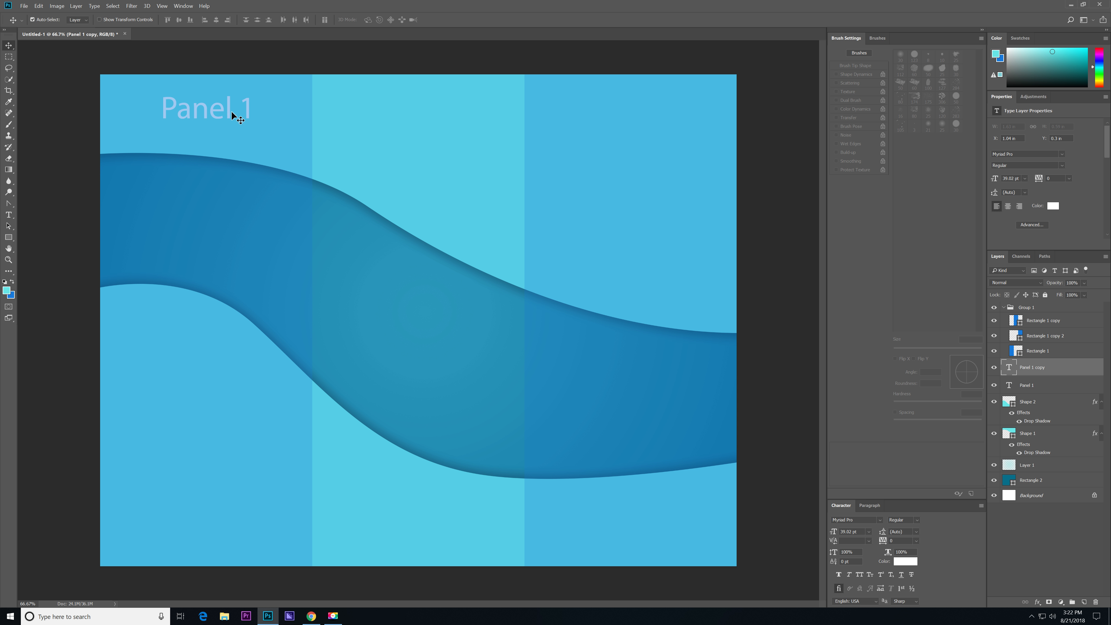
pyautogui.click(234, 113)
pyautogui.moveTo(401, 113); pyautogui.dragTo(401, 112)
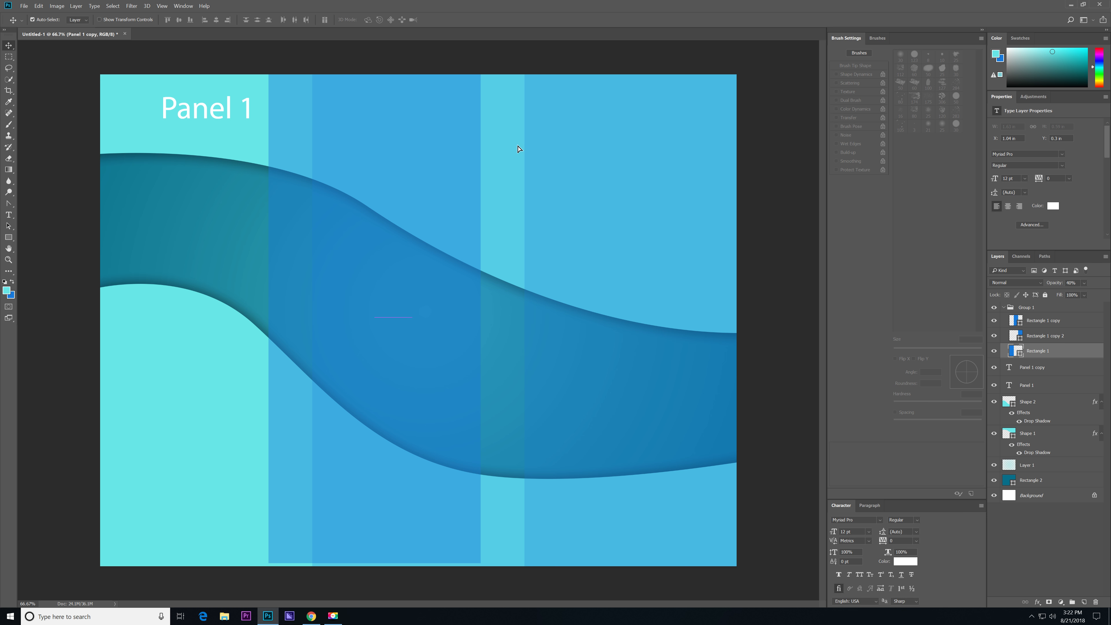
pyautogui.hotkey('ctrl', 'z')
pyautogui.click(1056, 372)
pyautogui.moveTo(238, 109); pyautogui.dragTo(349, 108)
pyautogui.hotkey('ctrl', 'z')
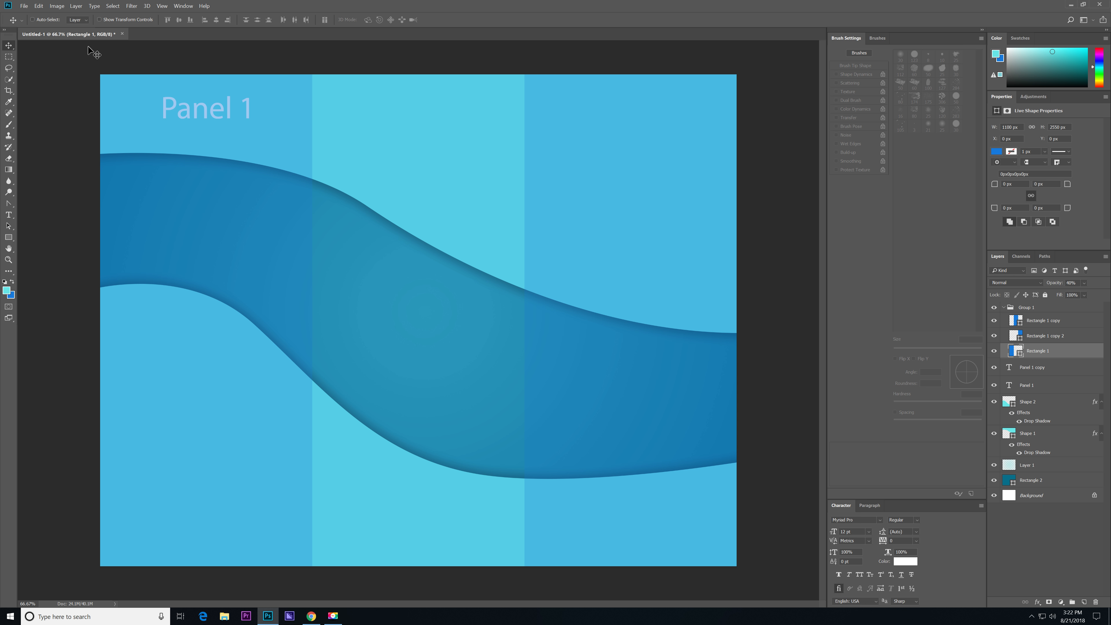
# With Auto-Select off, move the duplicate label into the middle panel (X about 4.76 in) and place another duplicate in the right panel (X about 8.47 in).
pyautogui.click(1058, 370)
pyautogui.moveTo(318, 105); pyautogui.dragTo(432, 110)
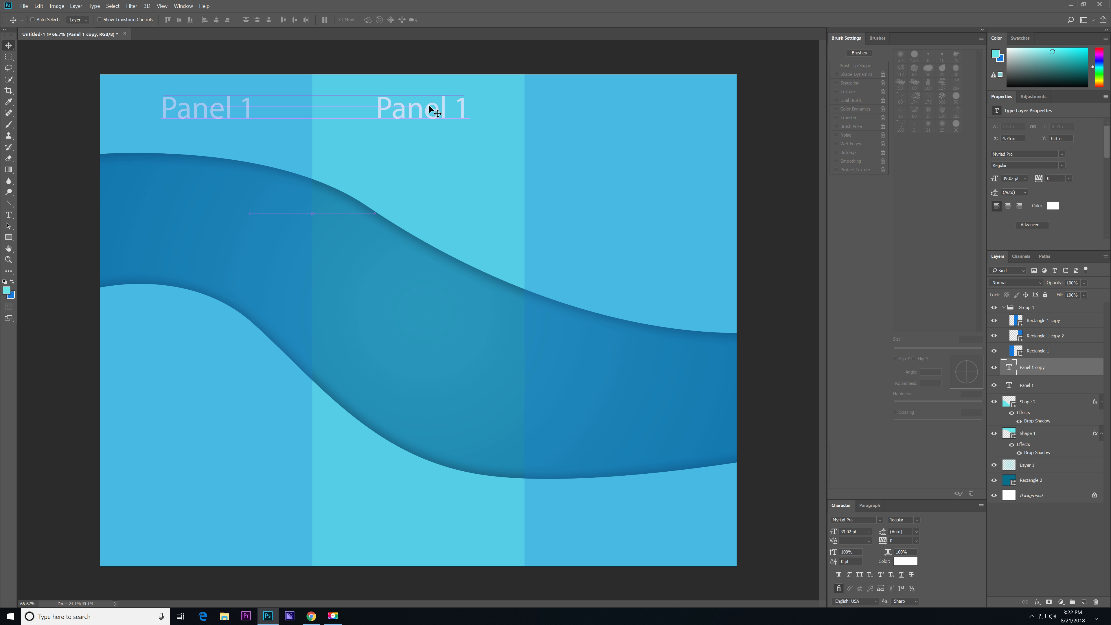
pyautogui.hotkey('ctrl', 'j')
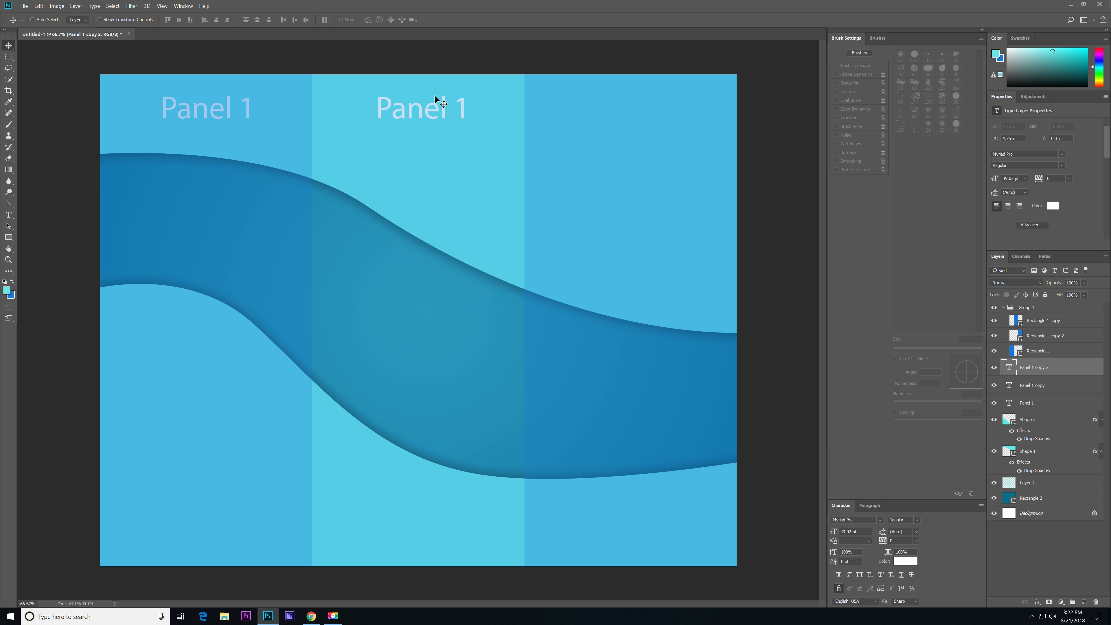
pyautogui.moveTo(457, 105); pyautogui.dragTo(652, 102)
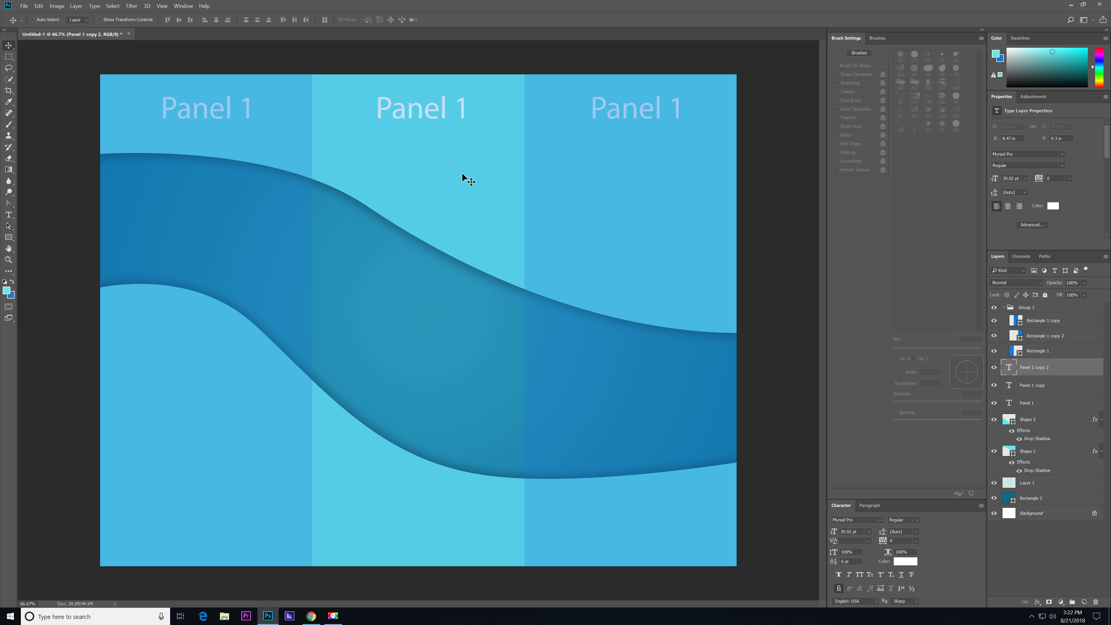
# Select the Shape 1 layer, hide Group 1 with the panel guides, and activate the Pen tool.
pyautogui.click(1034, 452)
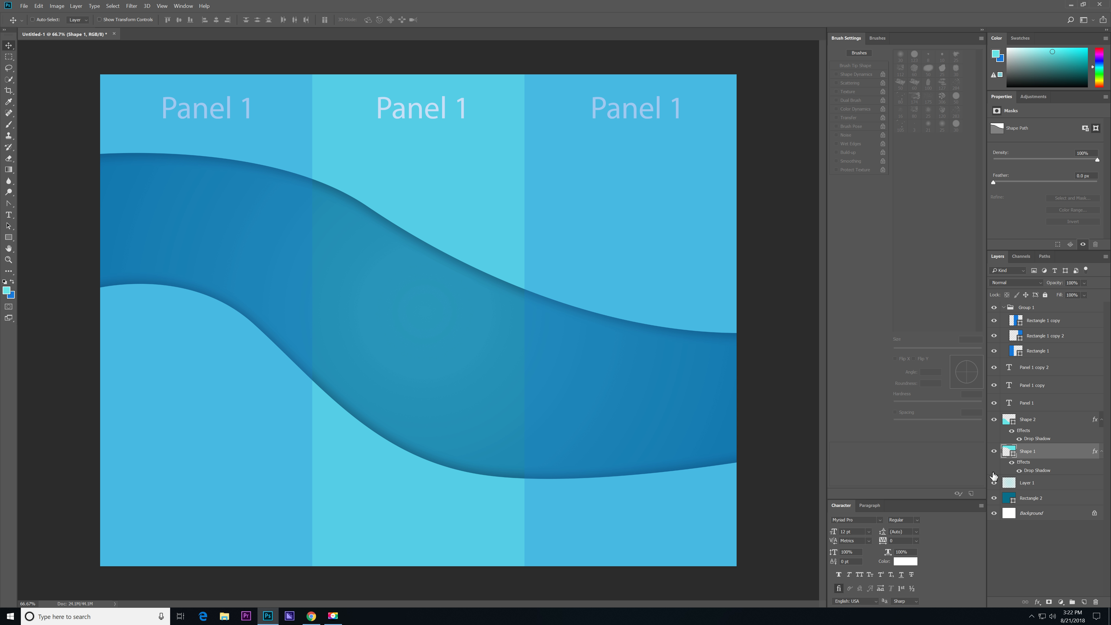
pyautogui.click(994, 308)
pyautogui.click(9, 204)
pyautogui.rightClick(9, 205)
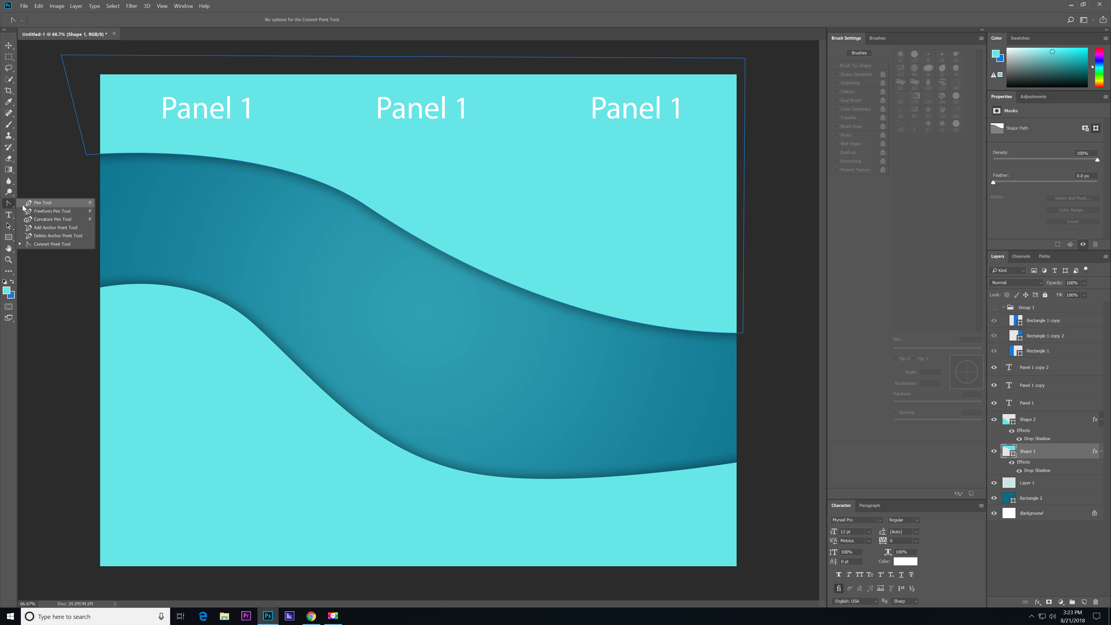
pyautogui.click(44, 203)
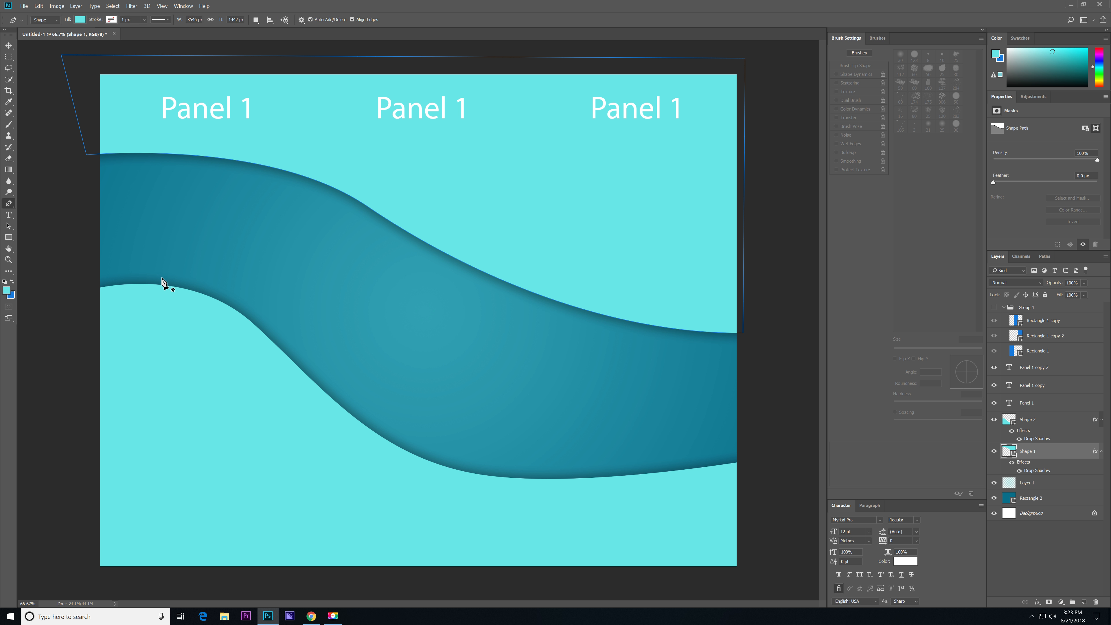